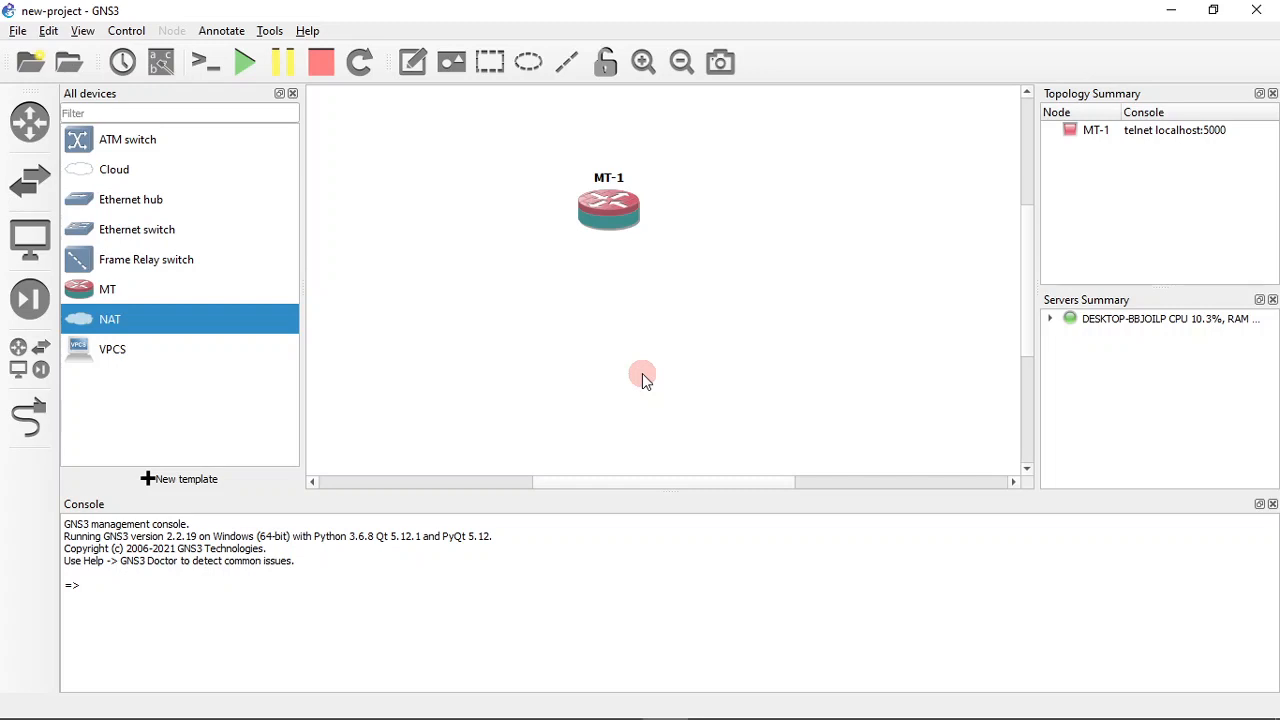
# - Open Windows Device Manager with devmgmt.msc and start adding legacy hardware to the computer
pyautogui.press('super+r')
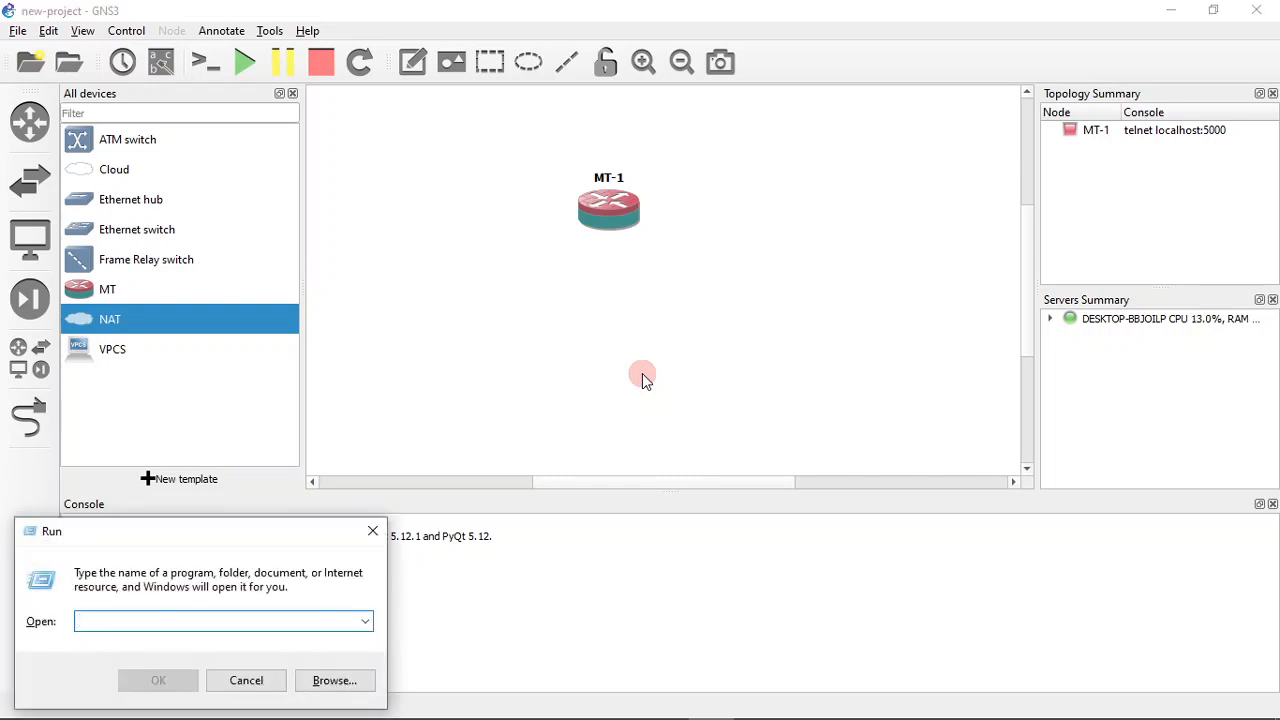
pyautogui.write('devmgmt.msc')
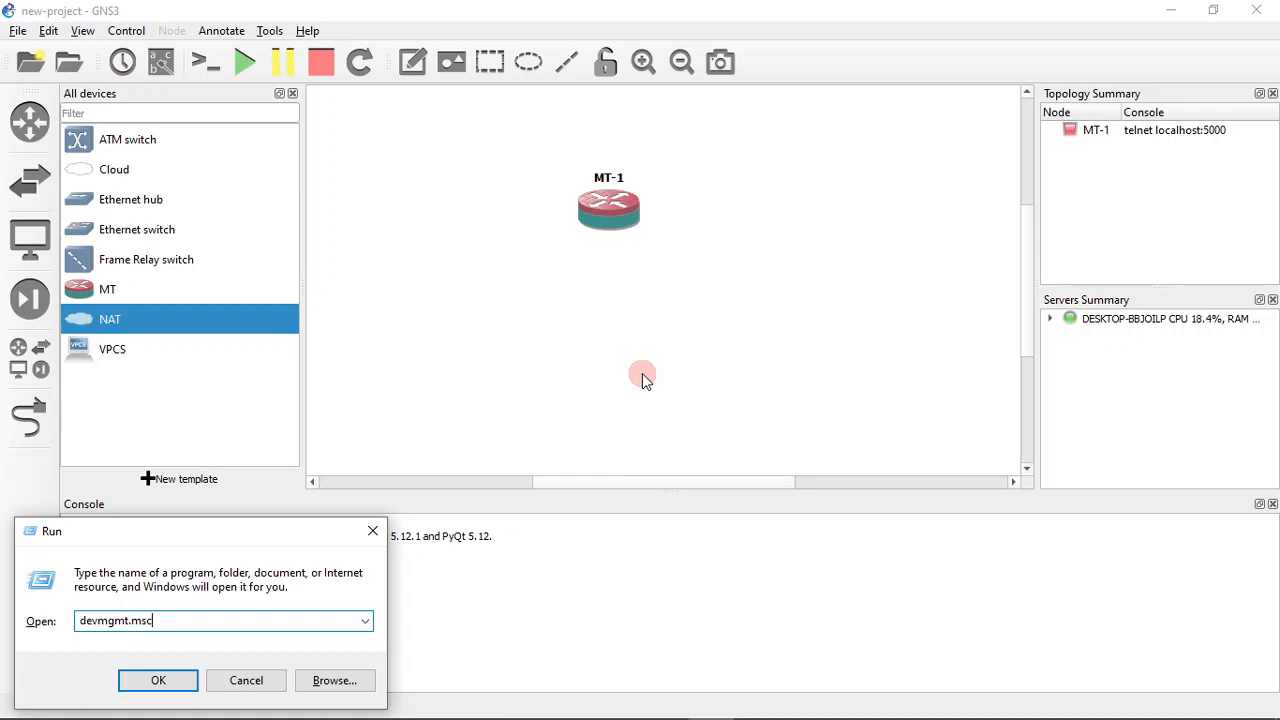
pyautogui.press('Return')
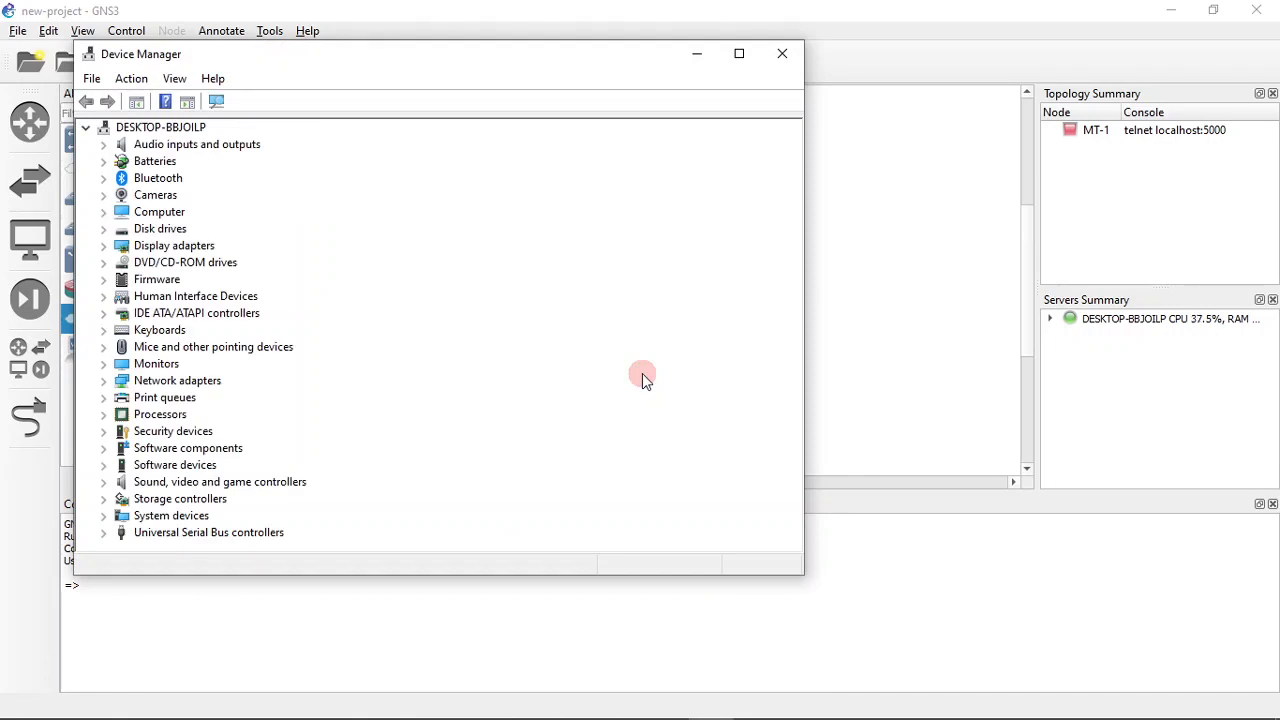
pyautogui.click(155, 130)
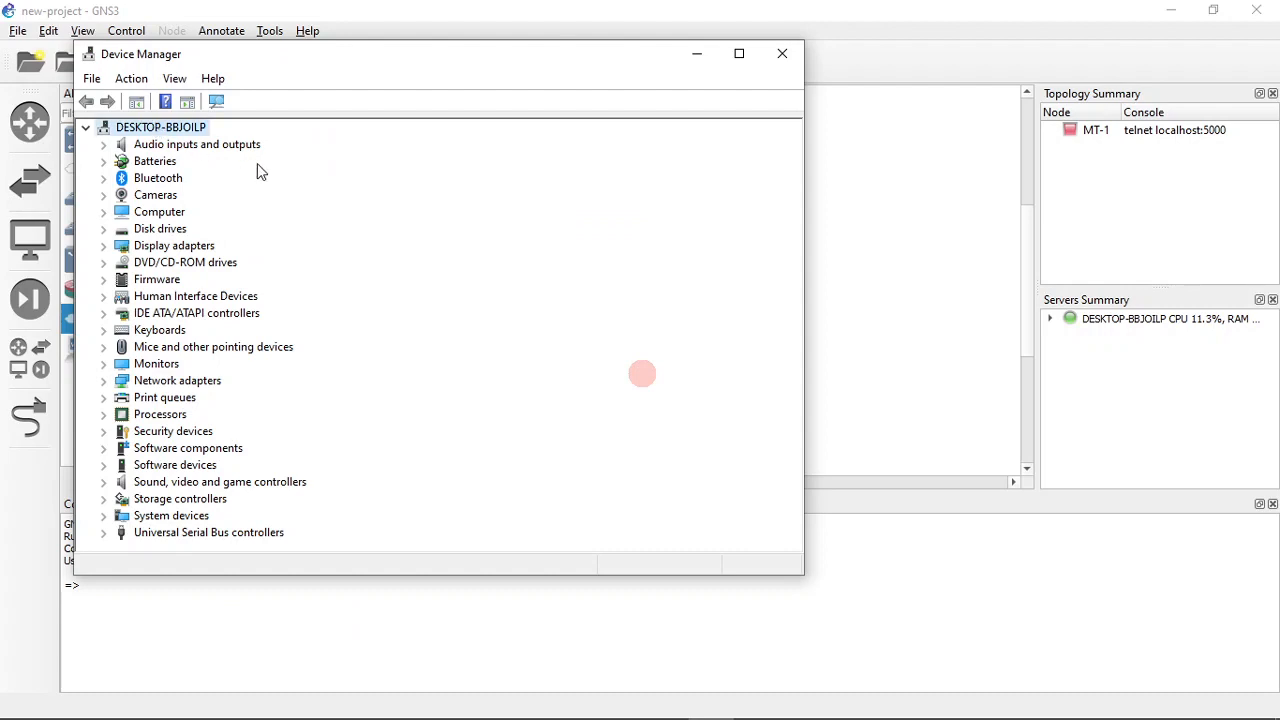
pyautogui.click(140, 80)
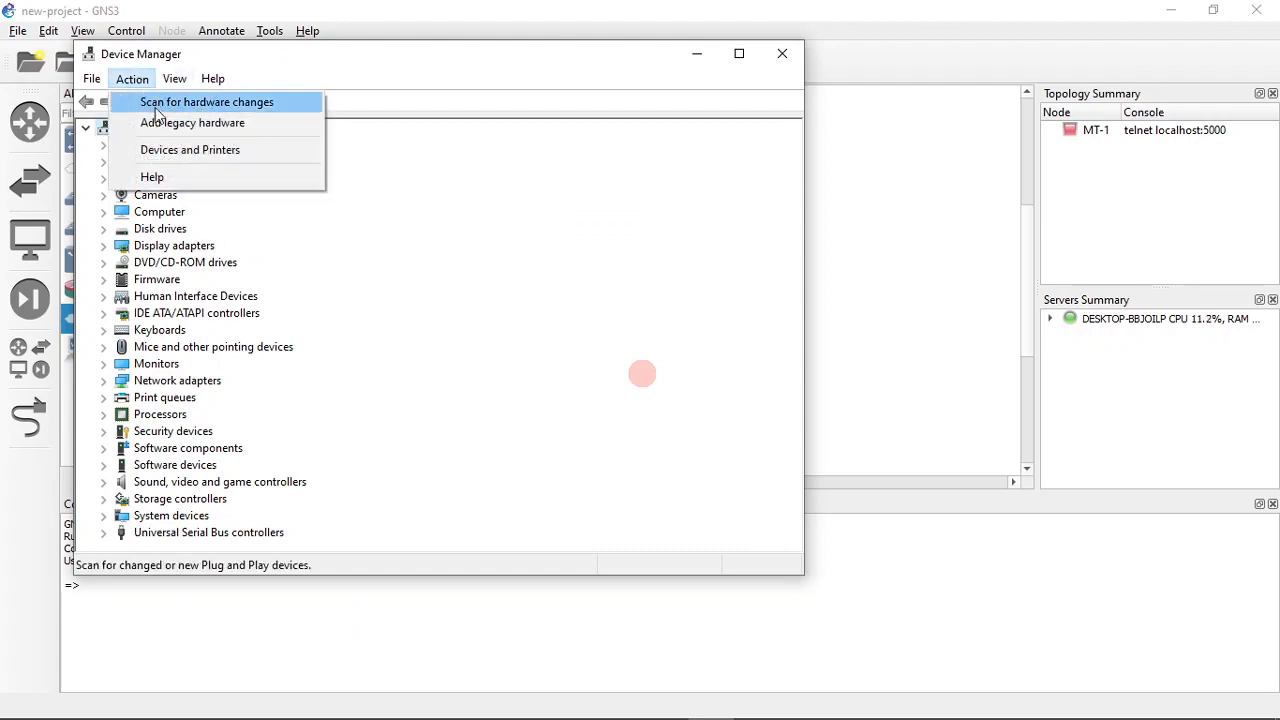
pyautogui.click(226, 124)
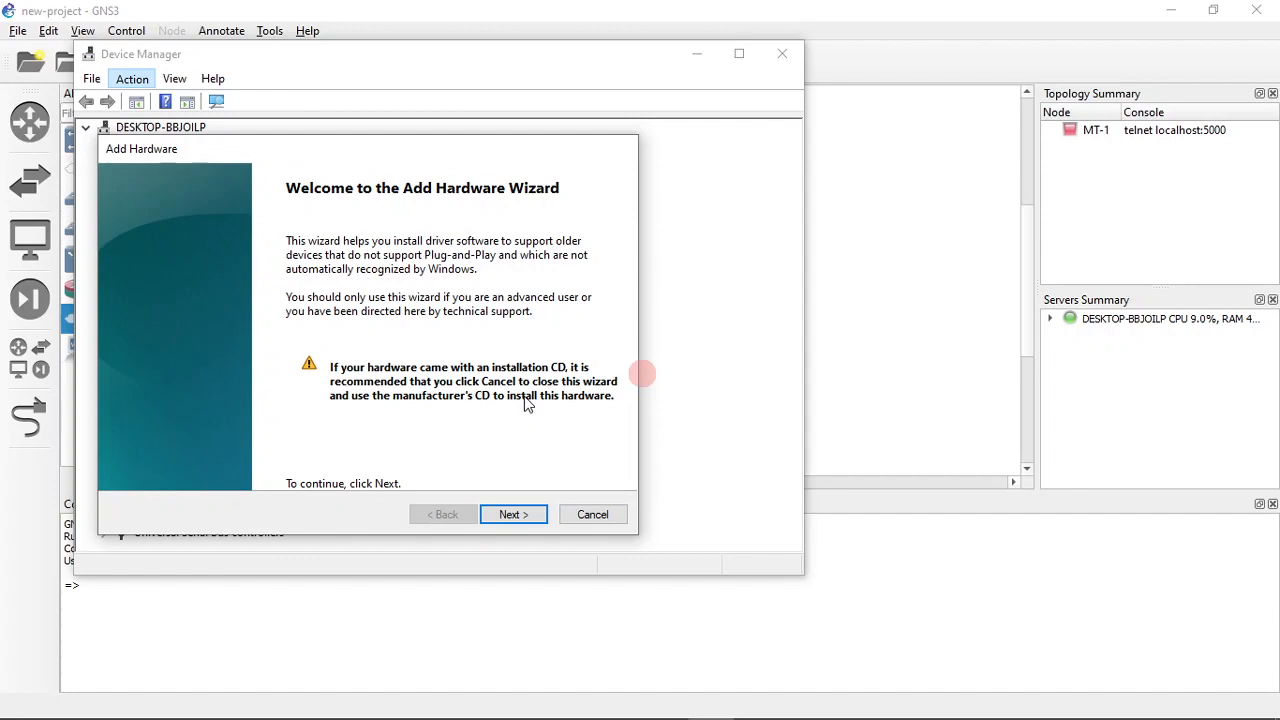
# - Choose to install manually selected hardware from a list, with Network adapters as the hardware type
pyautogui.click(515, 516)
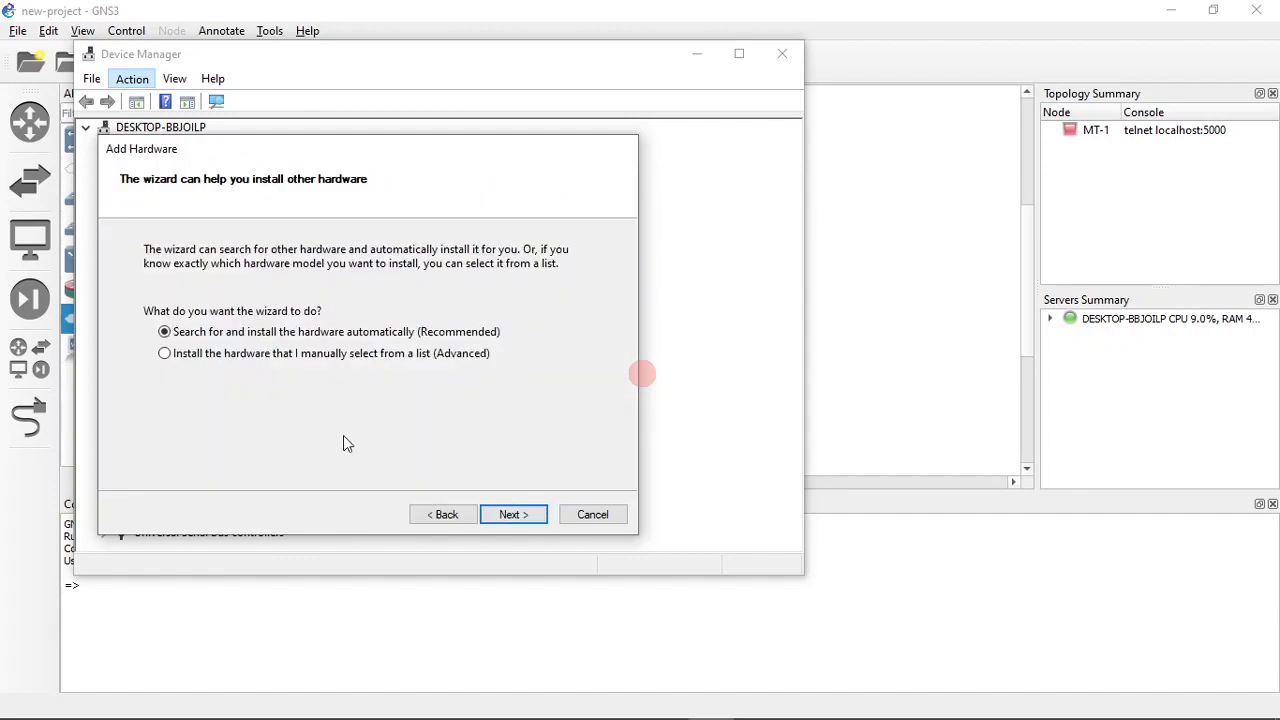
pyautogui.click(208, 360)
pyautogui.click(518, 519)
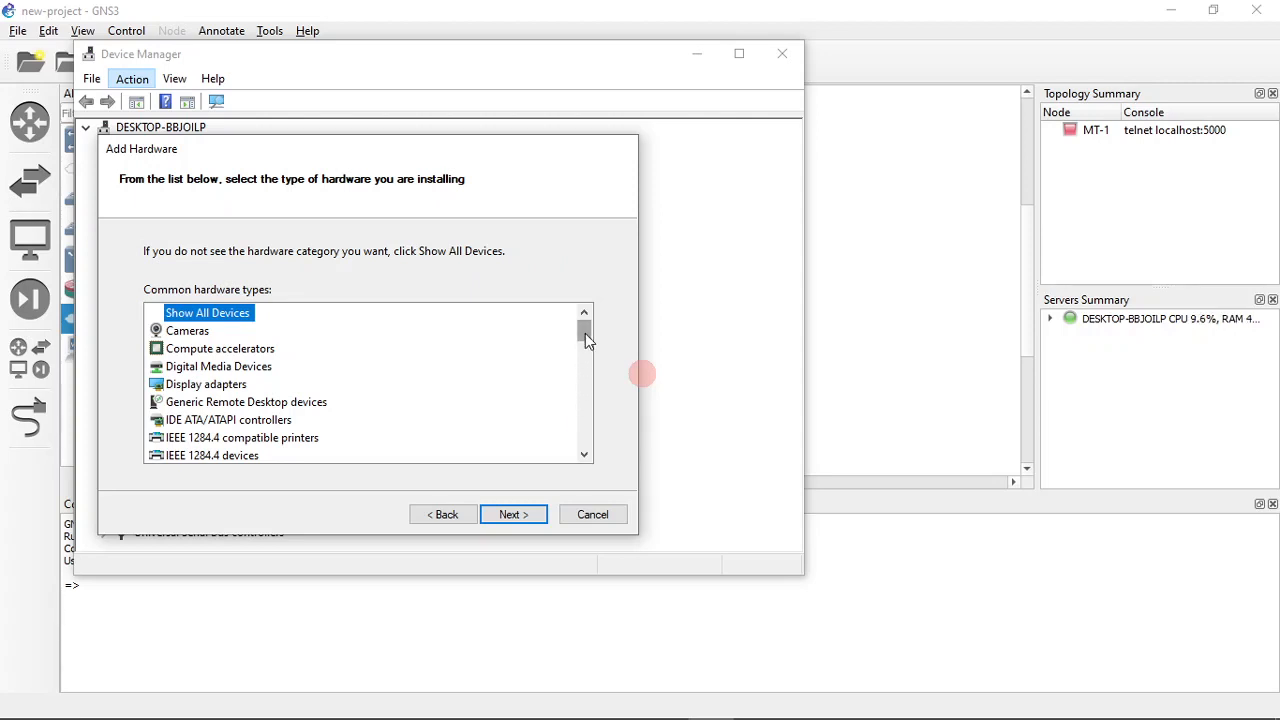
pyautogui.moveTo(585, 333)
pyautogui.mouseDown()
pyautogui.moveTo(586, 344)
pyautogui.moveTo(586, 315)
pyautogui.moveTo(585, 346)
pyautogui.moveTo(579, 325)
pyautogui.mouseUp()
pyautogui.moveTo(583, 334); pyautogui.dragTo(581, 378)
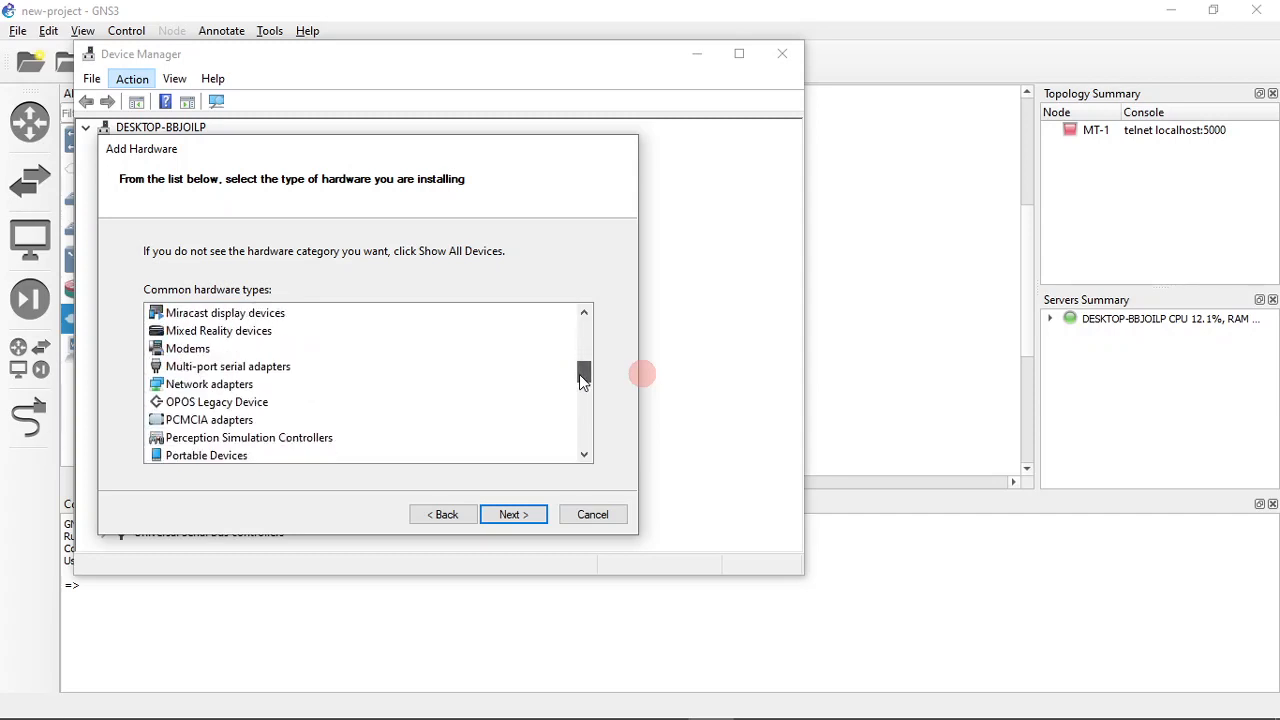
pyautogui.click(209, 386)
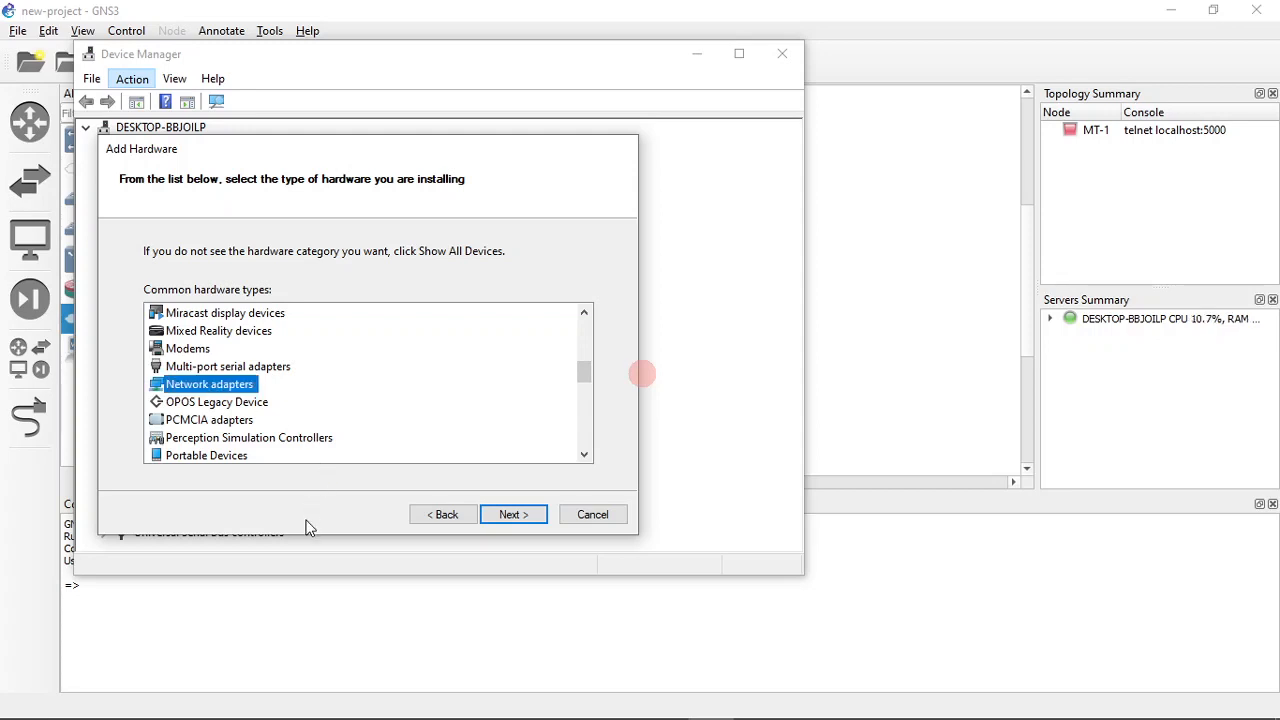
pyautogui.click(526, 516)
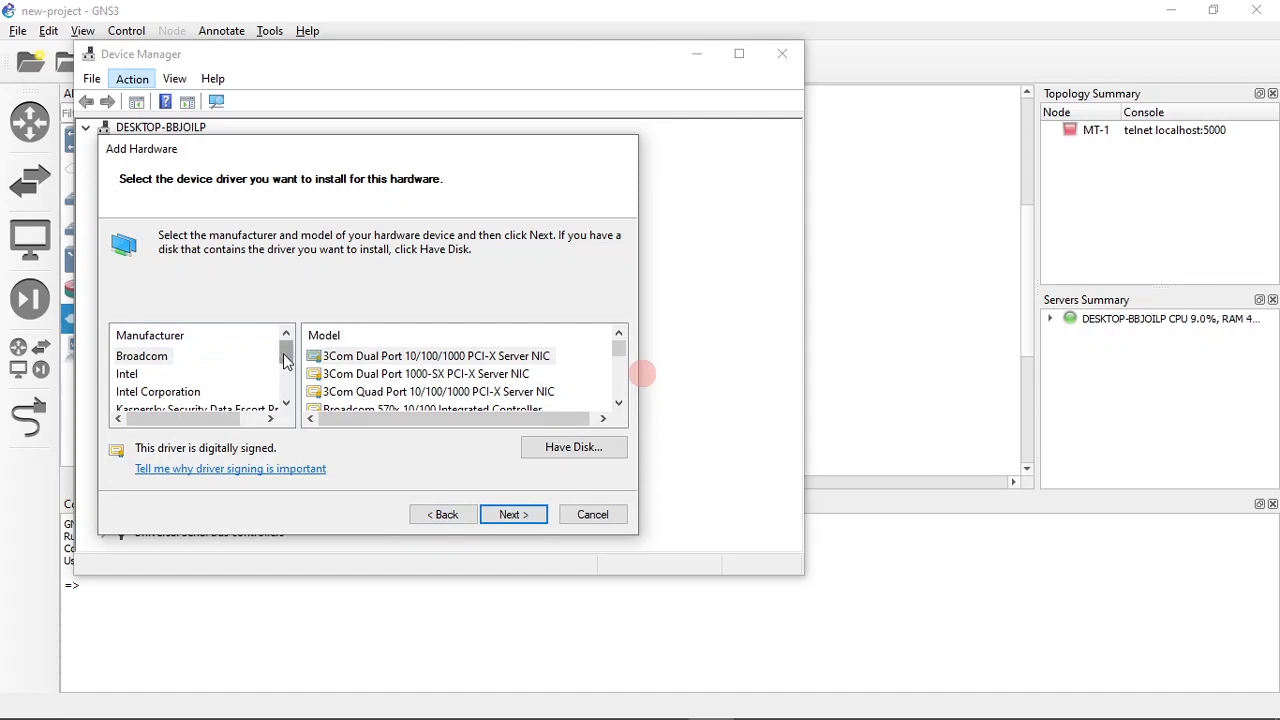
# - Install the Microsoft KM-TEST Loopback Adapter from the manufacturer Microsoft and finish the Add Hardware wizard
pyautogui.moveTo(285, 360); pyautogui.dragTo(286, 390)
pyautogui.click(147, 377)
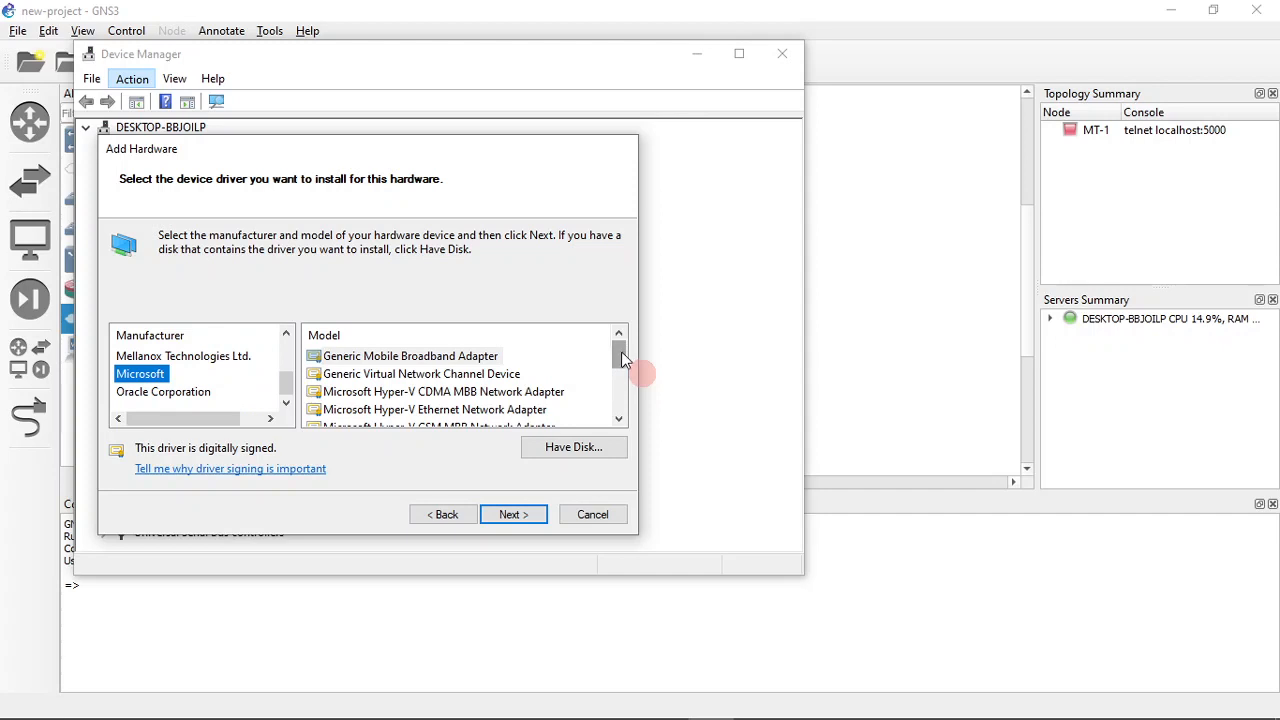
pyautogui.moveTo(621, 353); pyautogui.dragTo(620, 398)
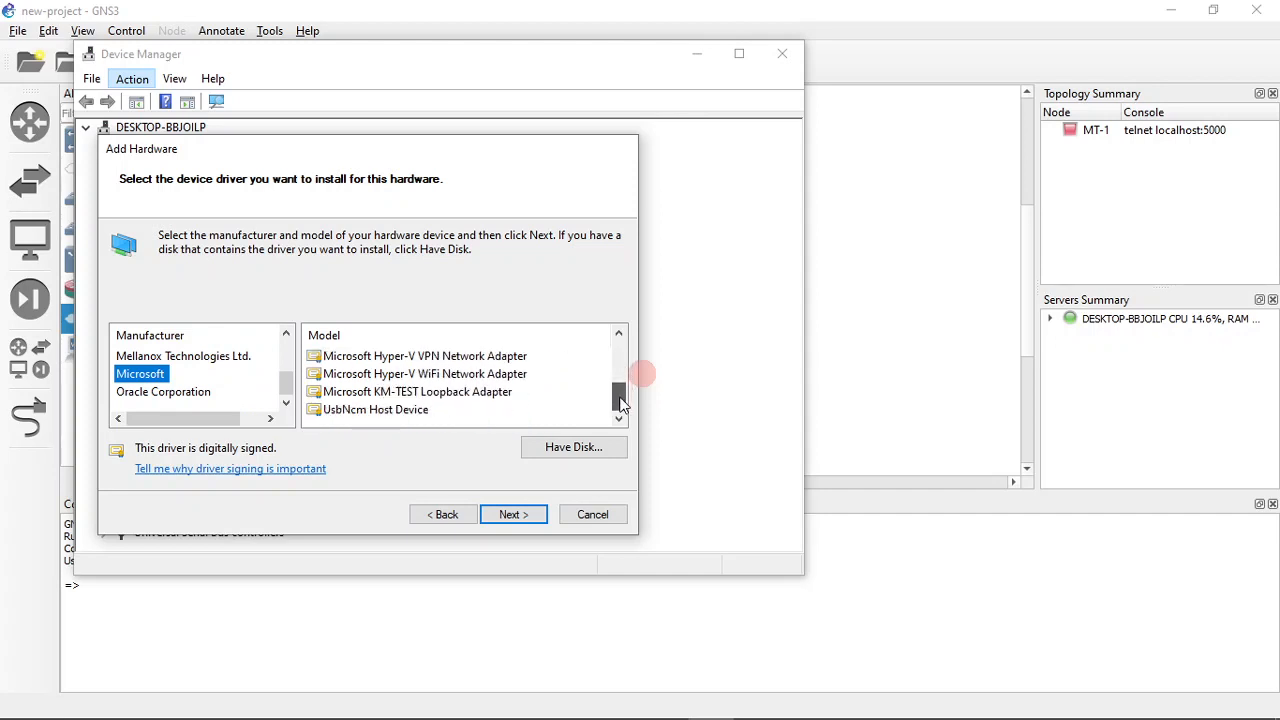
pyautogui.click(470, 395)
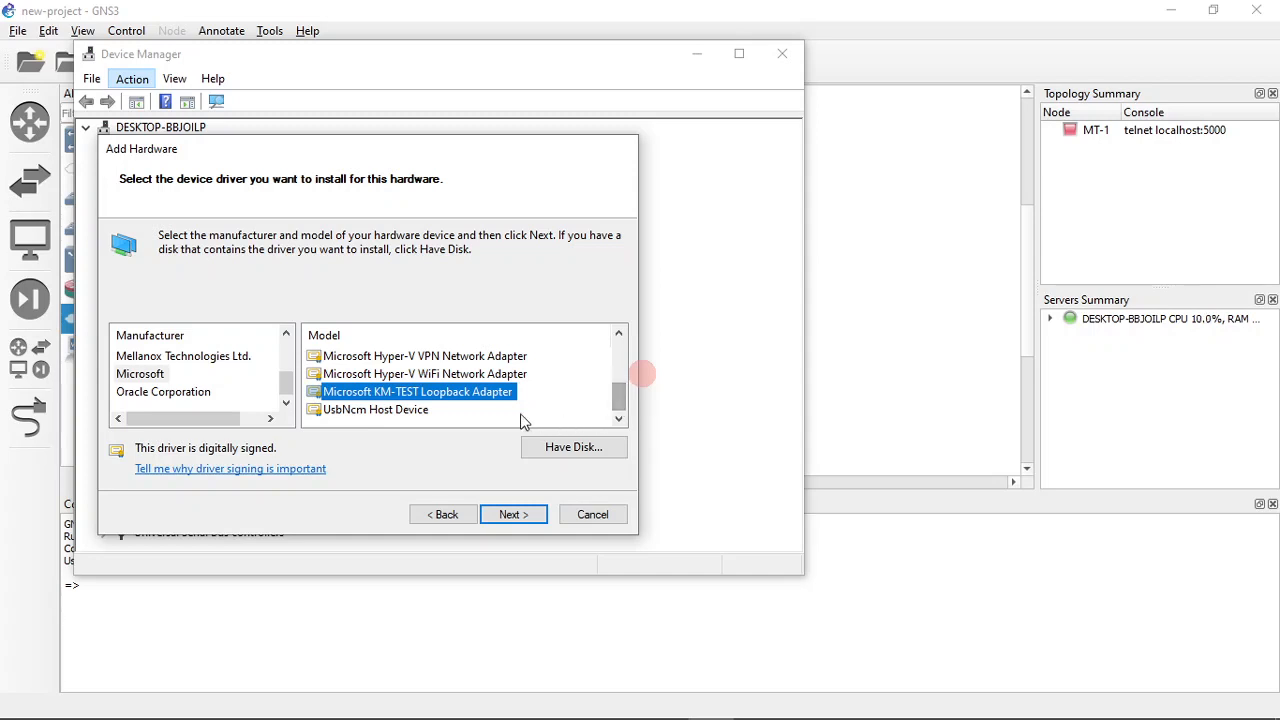
pyautogui.click(508, 516)
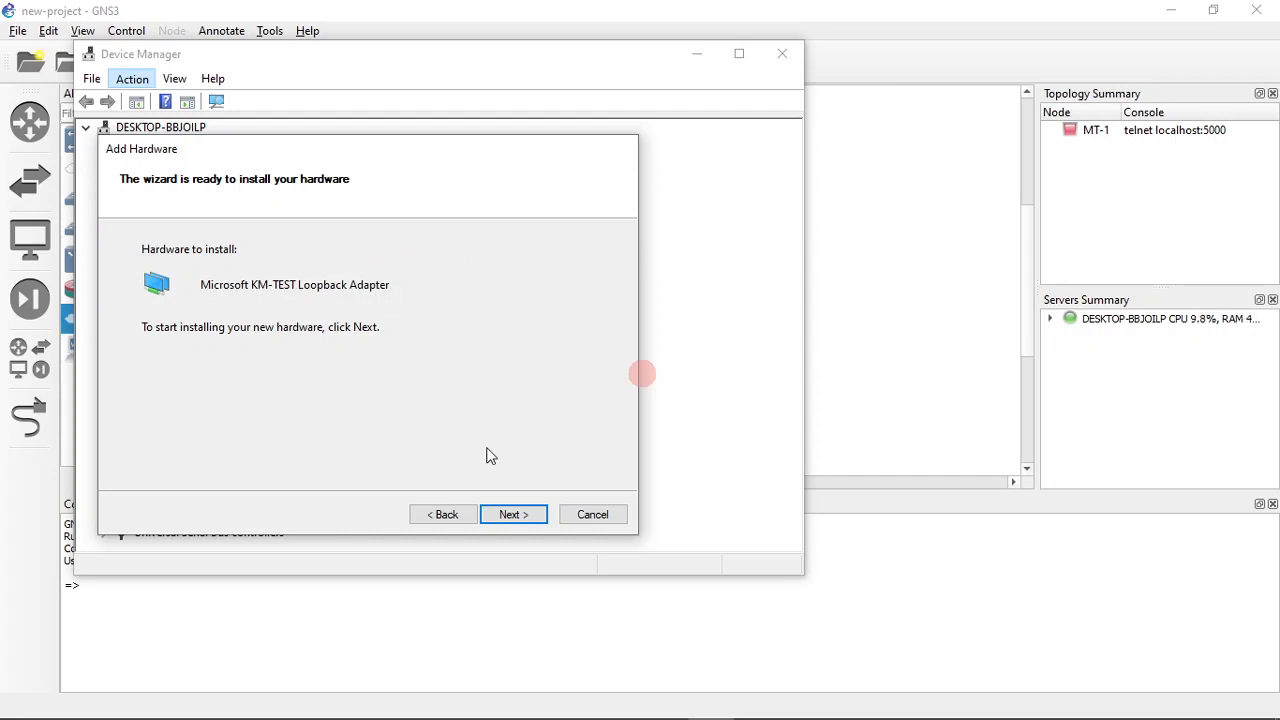
pyautogui.click(523, 516)
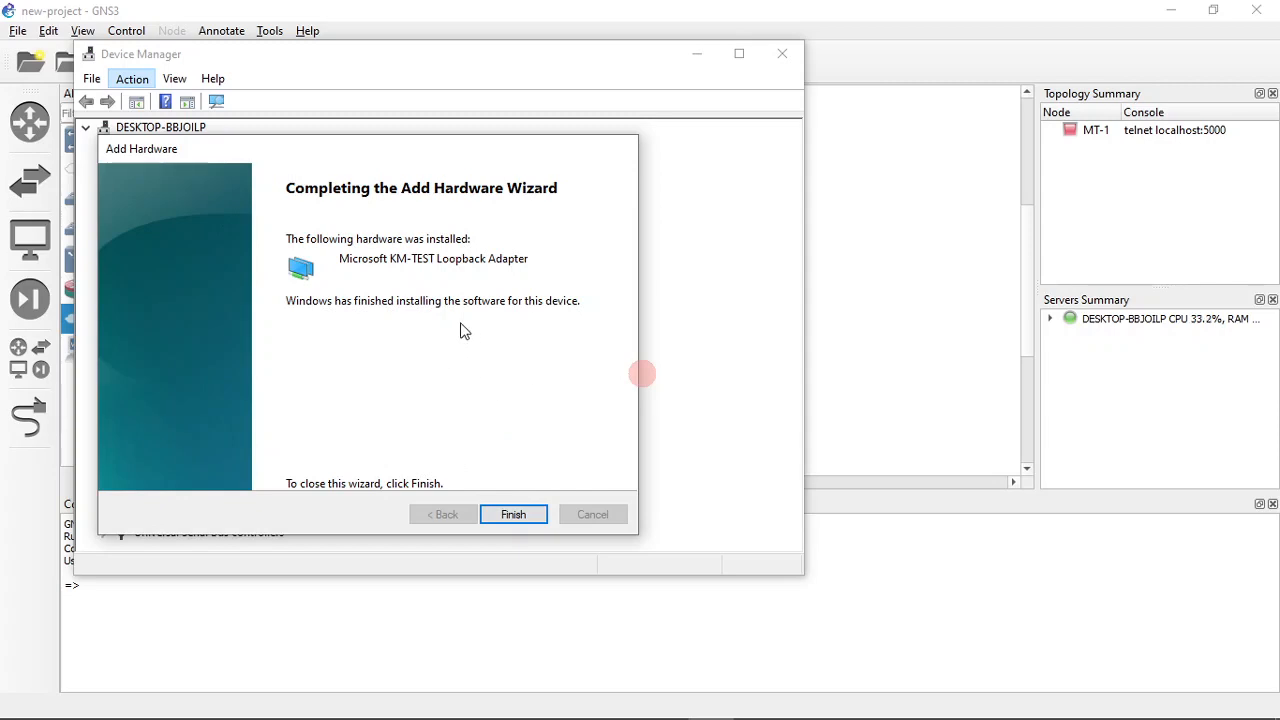
pyautogui.click(509, 514)
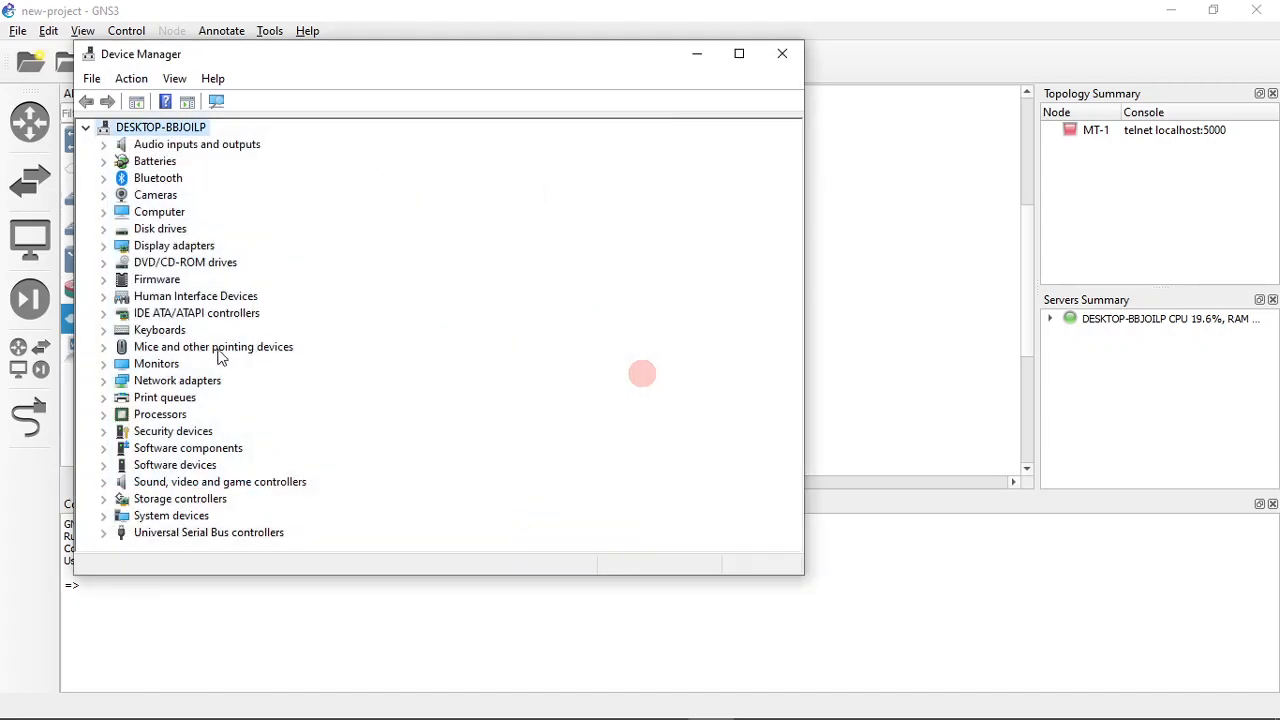
# - Check for the Microsoft KM-TEST Loopback Adapter among the network adapters and close Device Manager
pyautogui.click(102, 381)
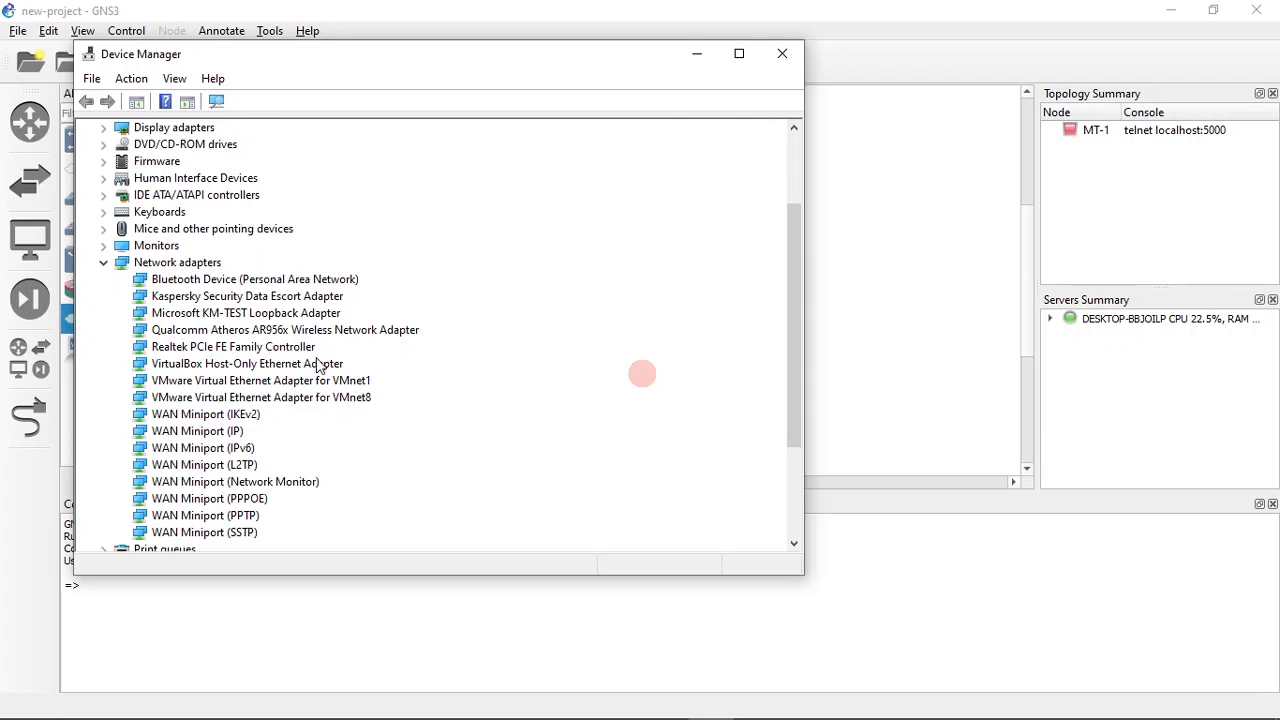
pyautogui.click(242, 316)
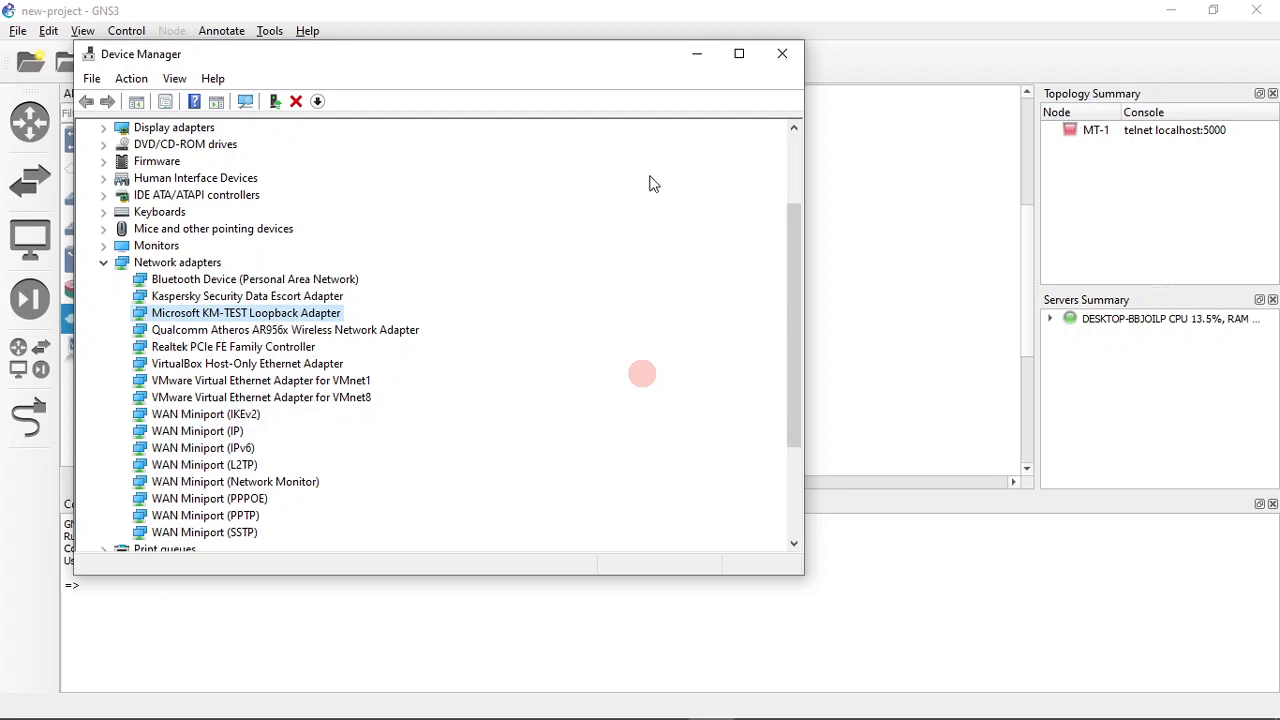
pyautogui.click(781, 57)
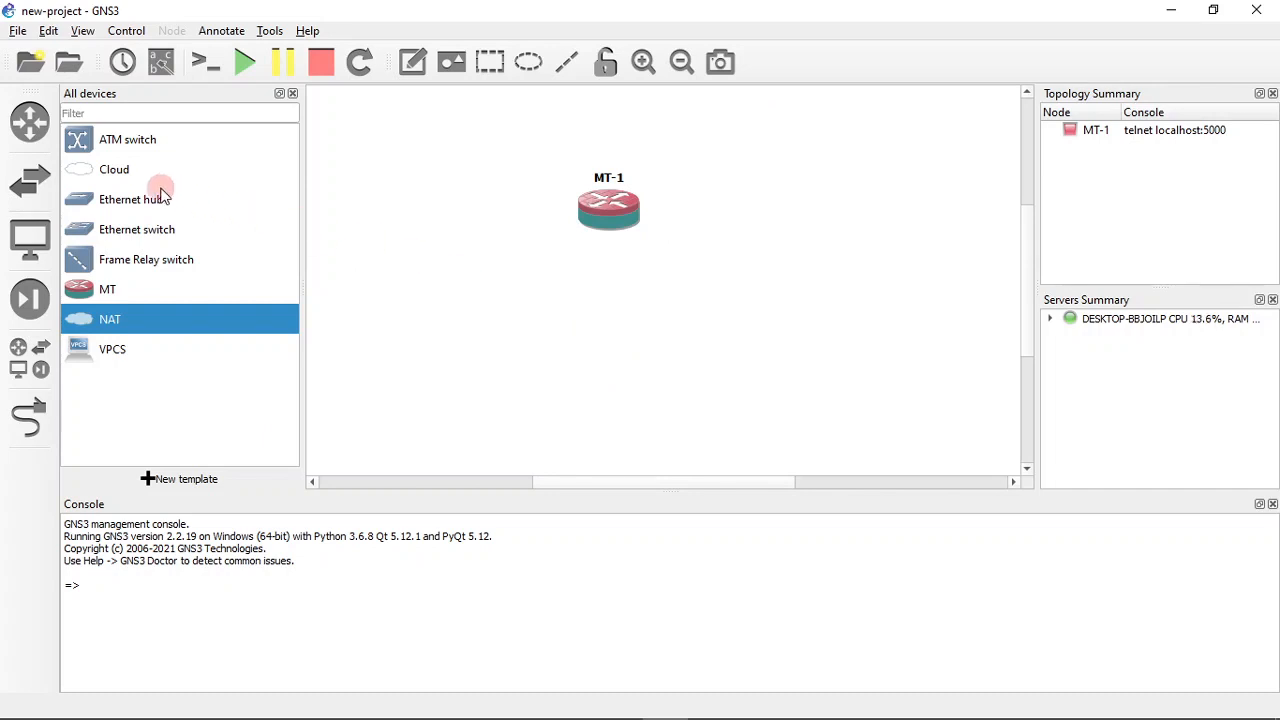
# - Add a Cloud node to the GNS3 topology, below and to the right of the MT-1 router
pyautogui.moveTo(87, 177); pyautogui.dragTo(697, 328)
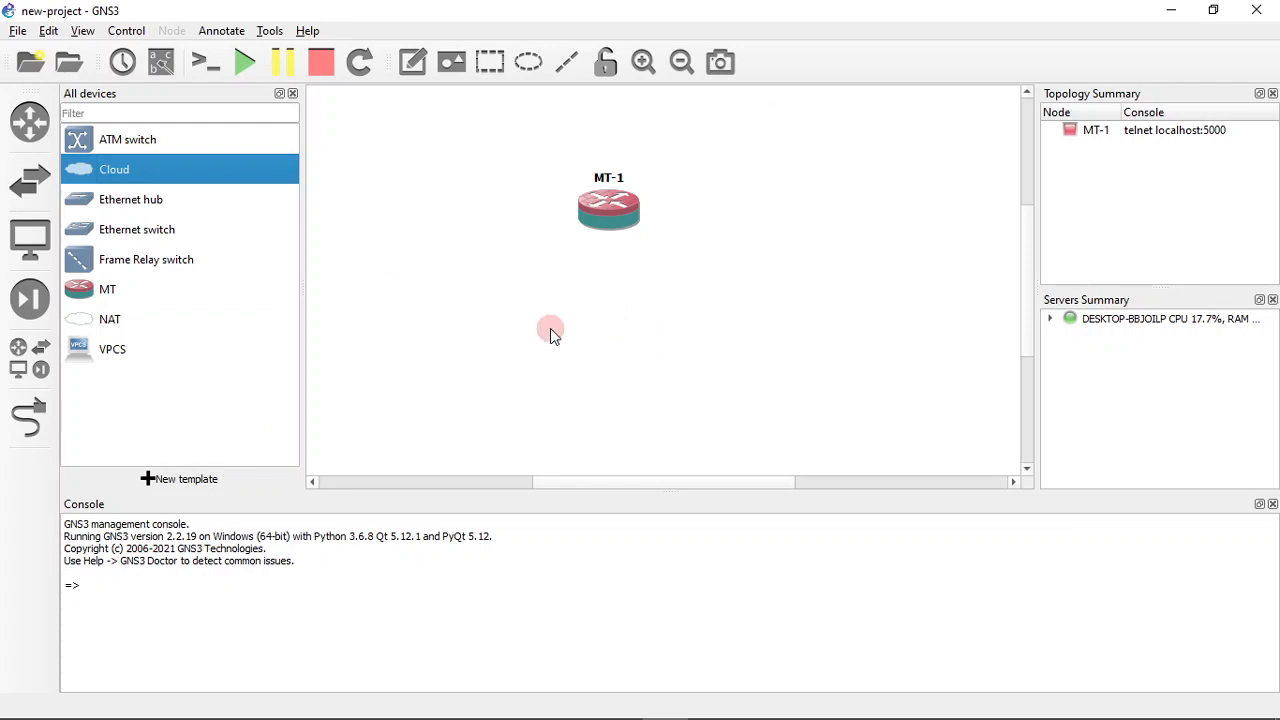
pyautogui.moveTo(764, 336); pyautogui.dragTo(718, 330)
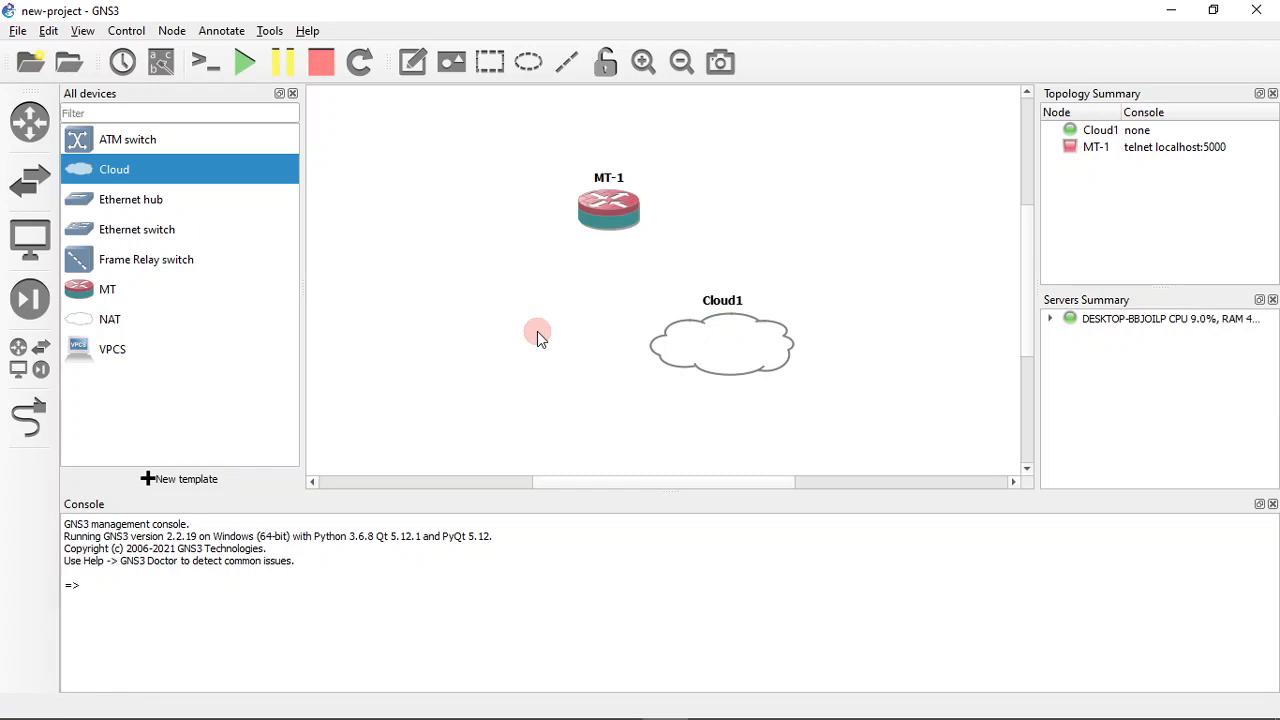
# - Open the Cloud1 configuration, show special Ethernet interfaces and examine which interfaces can be added
pyautogui.rightClick(723, 345)
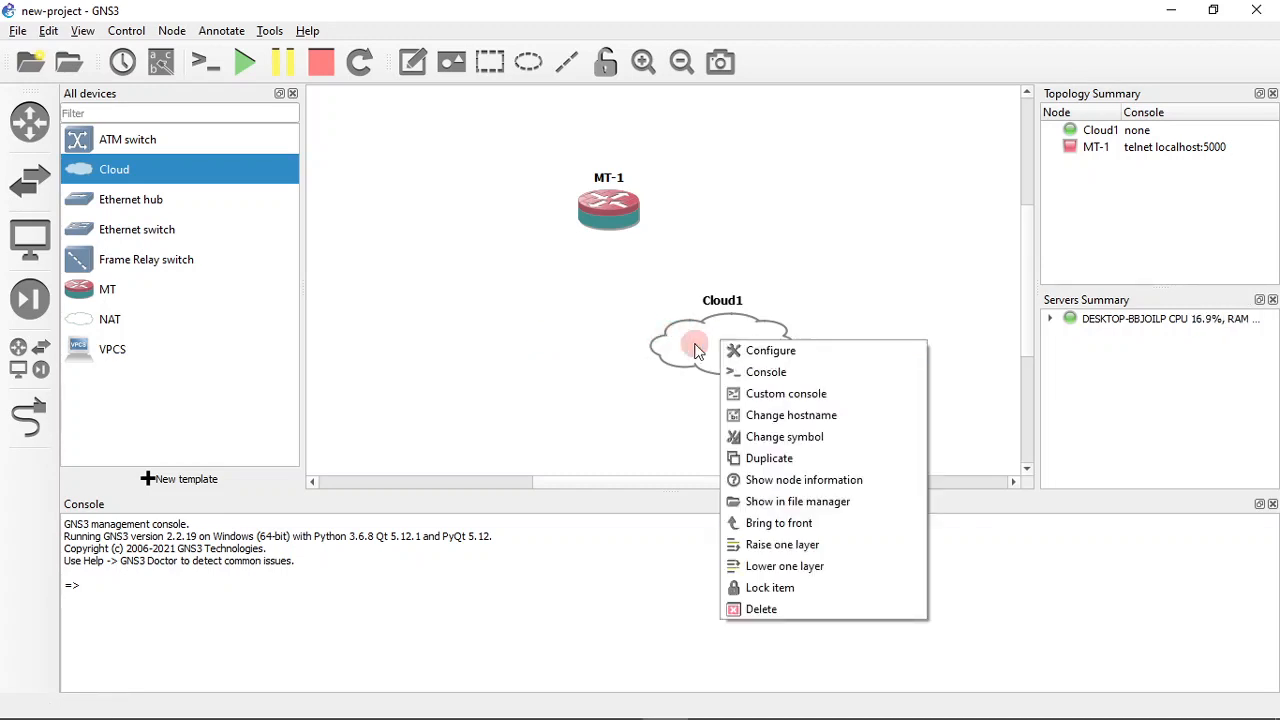
pyautogui.click(760, 356)
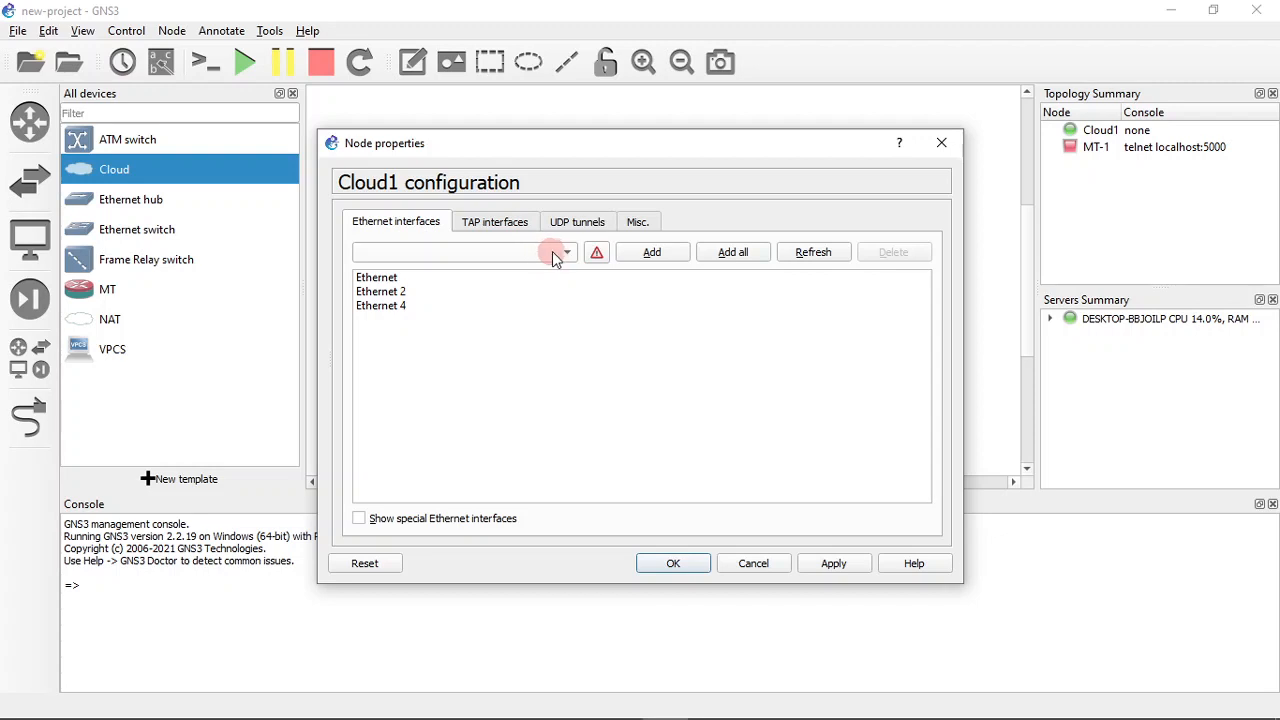
pyautogui.click(393, 520)
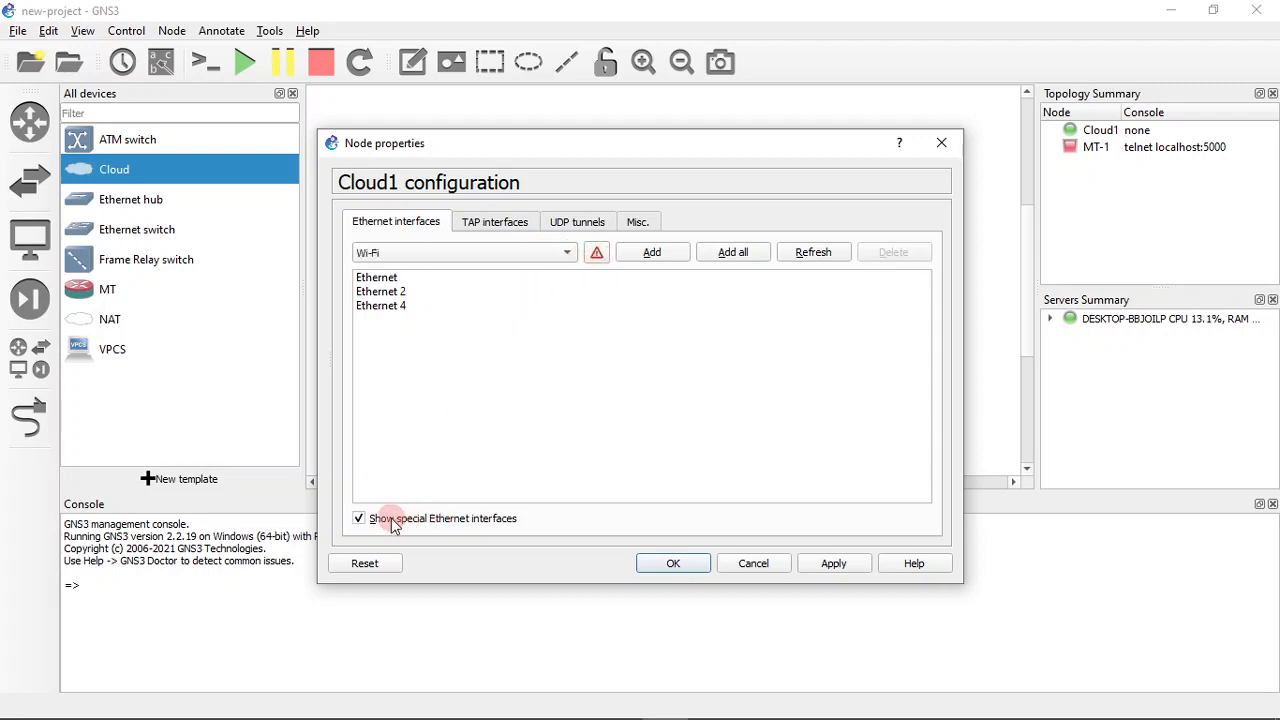
pyautogui.click(545, 252)
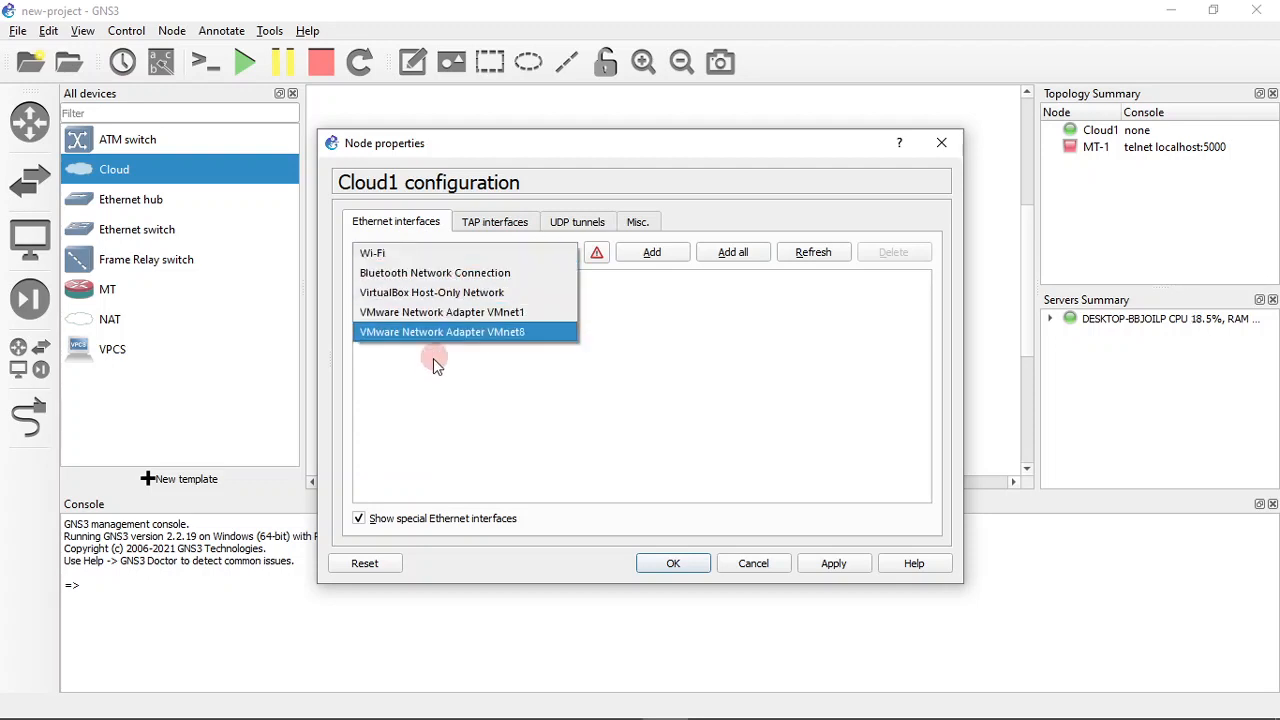
pyautogui.click(661, 318)
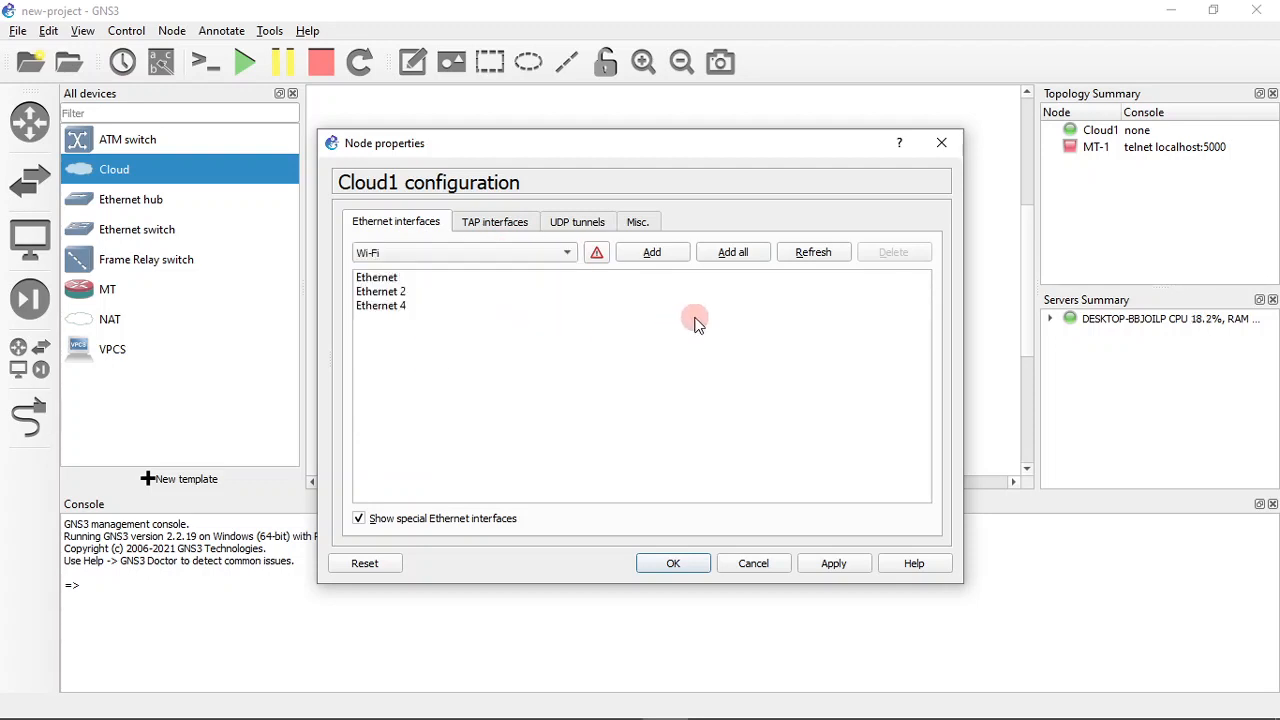
pyautogui.click(548, 253)
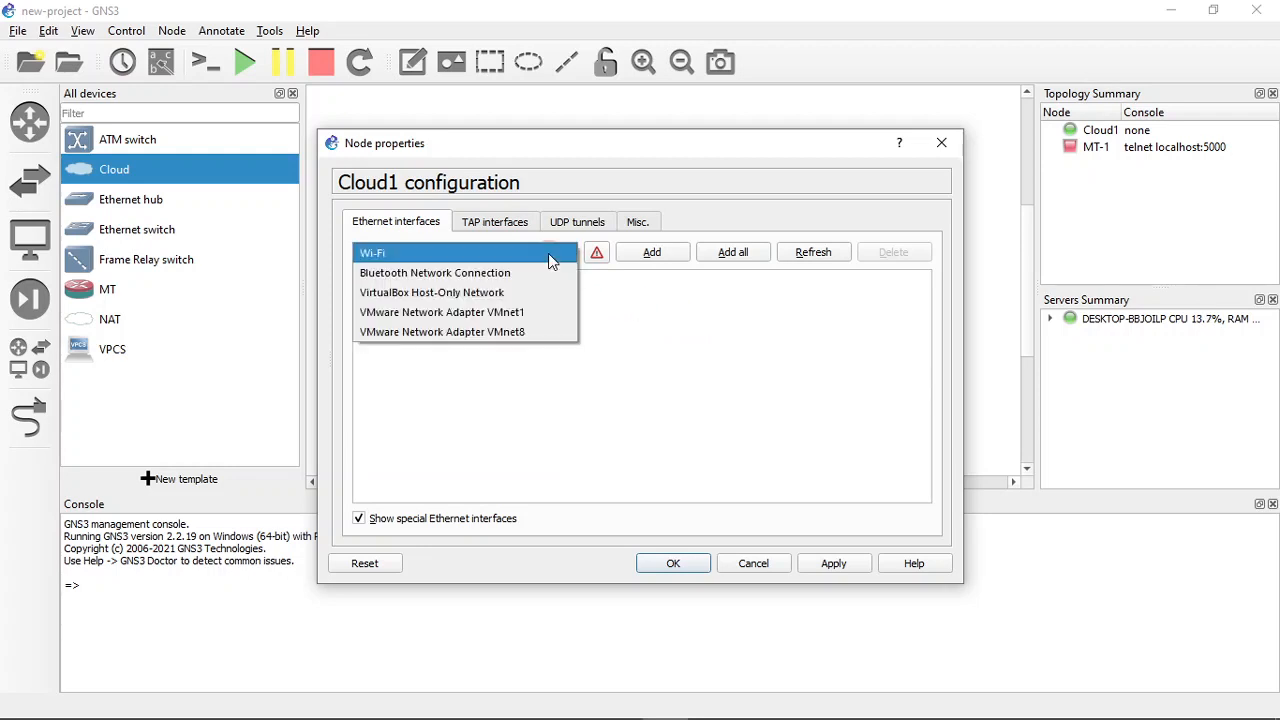
pyautogui.click(548, 253)
# - Refresh Cloud1's Ethernet interfaces and examine the updated choices for the loopback adapter
pyautogui.click(811, 254)
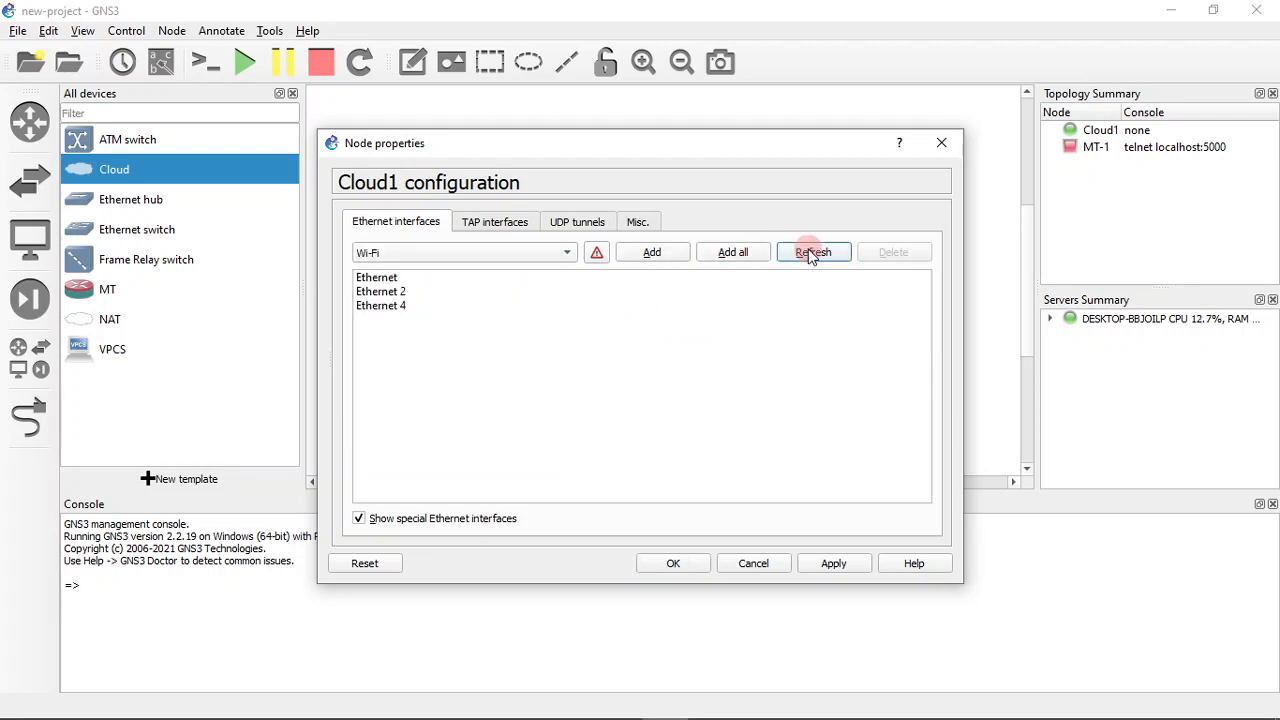
pyautogui.click(502, 262)
pyautogui.click(494, 349)
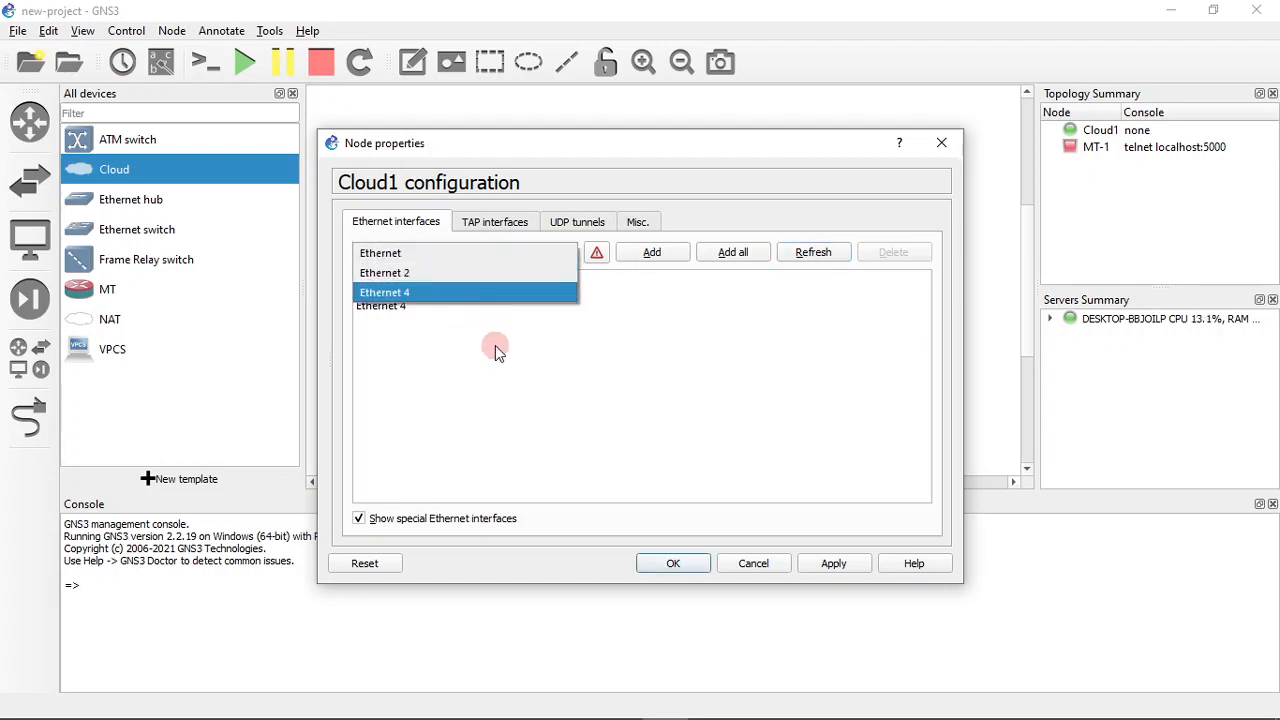
pyautogui.click(535, 253)
pyautogui.click(535, 253)
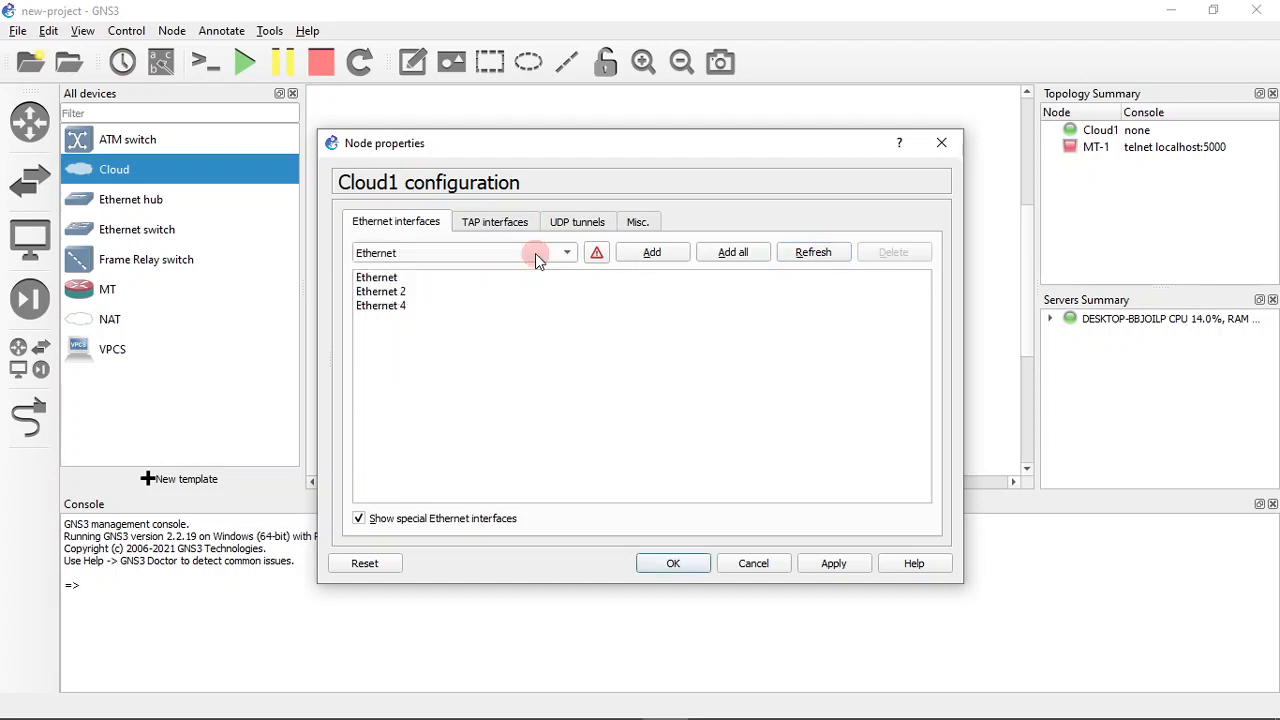
# - Toggle the special Ethernet interfaces off and on, review the available choices again and cancel the Cloud1 configuration
pyautogui.click(407, 520)
pyautogui.click(407, 520)
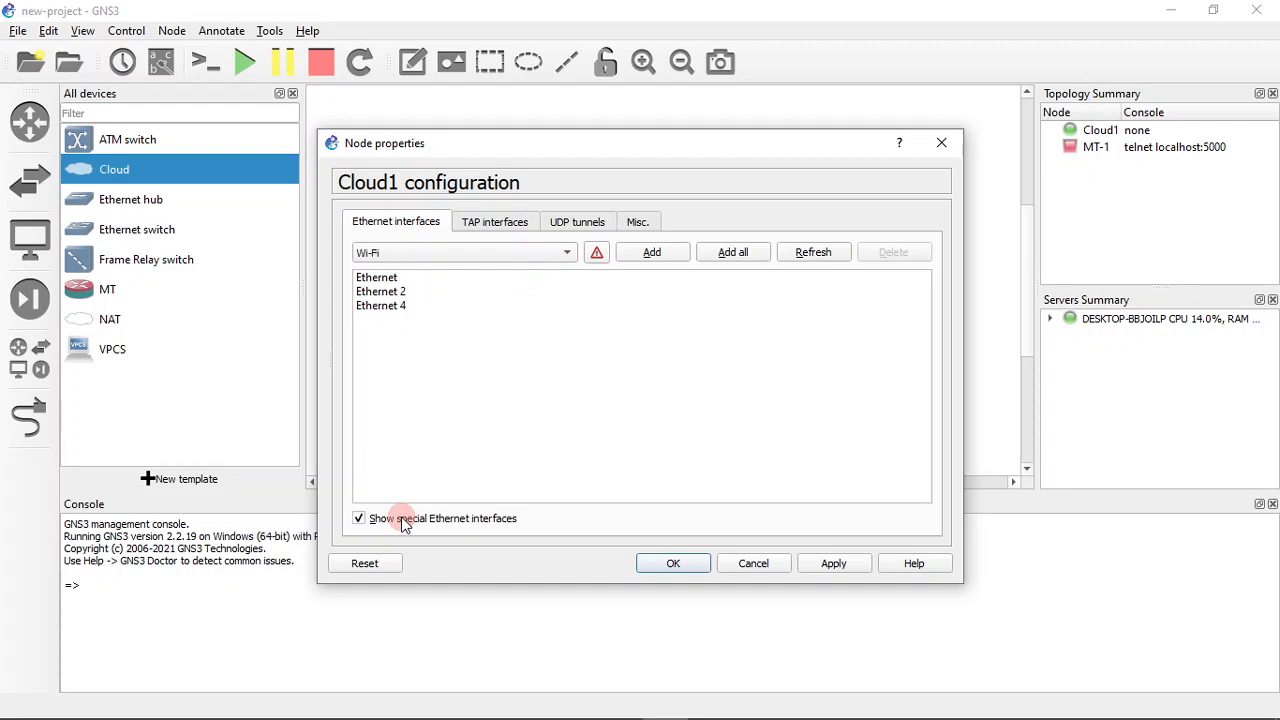
pyautogui.click(513, 262)
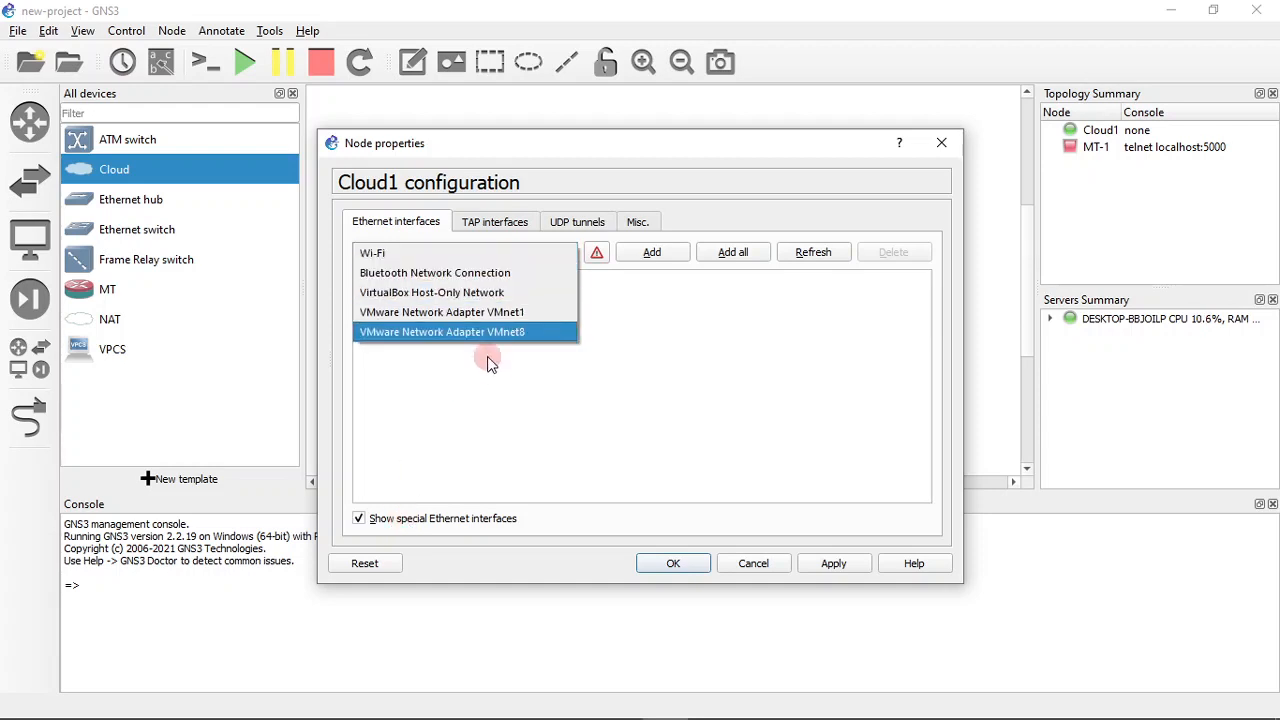
pyautogui.click(628, 427)
pyautogui.click(705, 462)
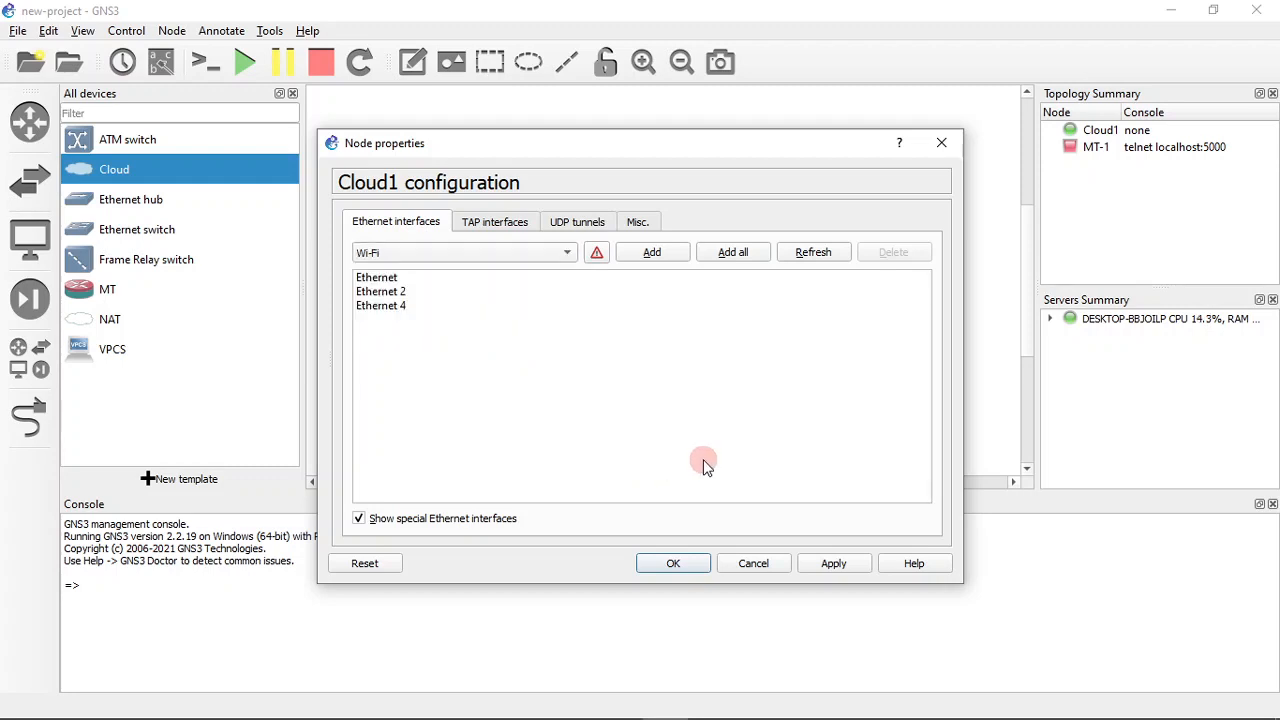
pyautogui.click(750, 567)
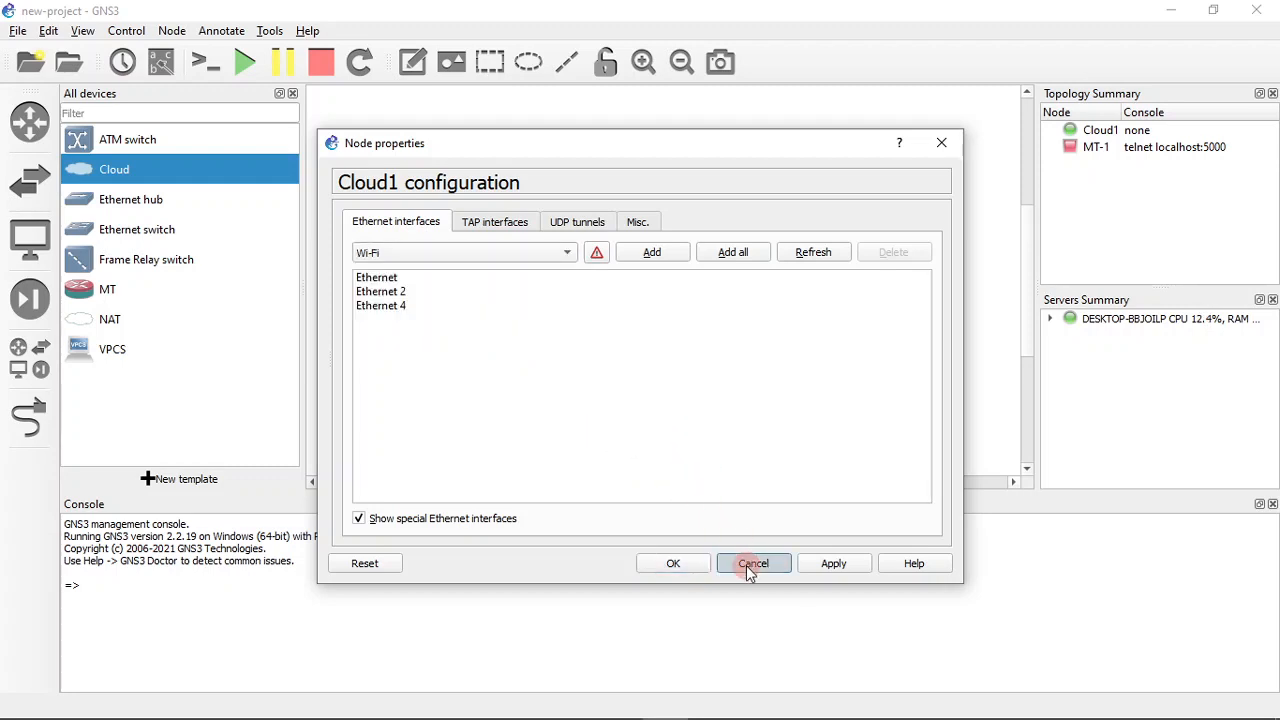
pyautogui.click(494, 291)
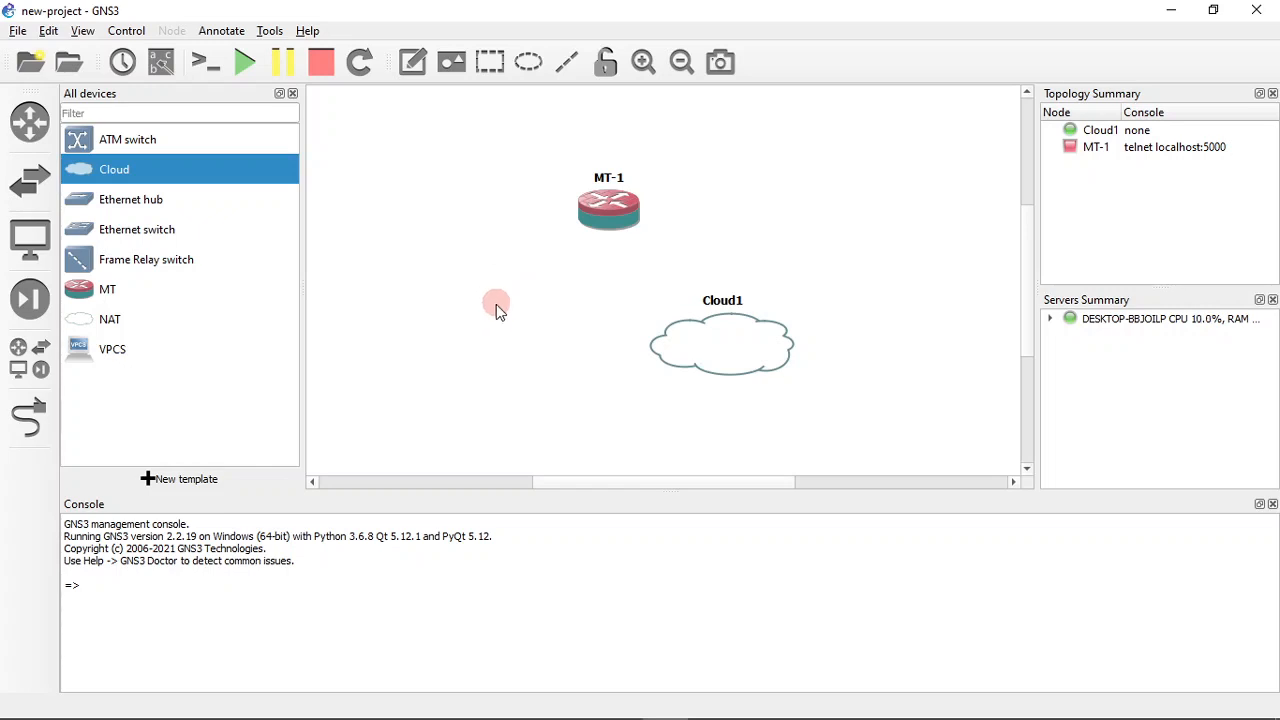
pyautogui.click(548, 343)
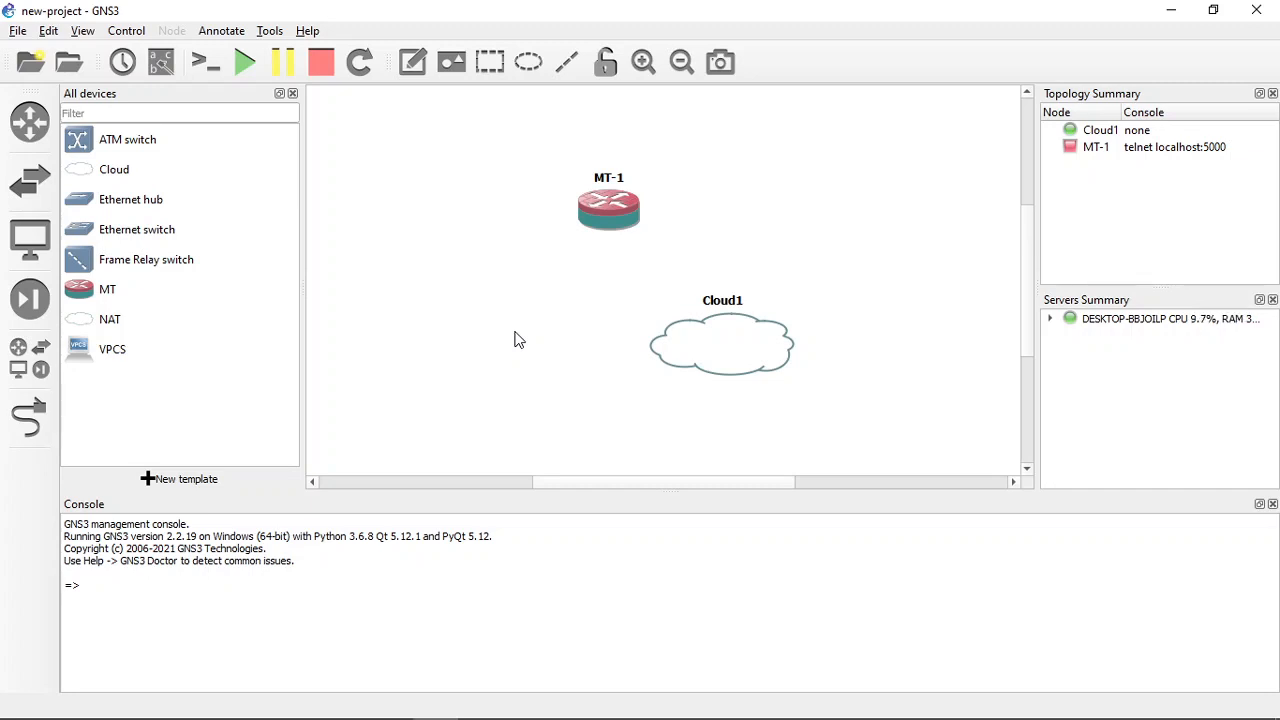
# - Open the Windows Network Connections window by running ncpa.cpl
pyautogui.press('super+r')
pyautogui.write('ncpa.cpl')
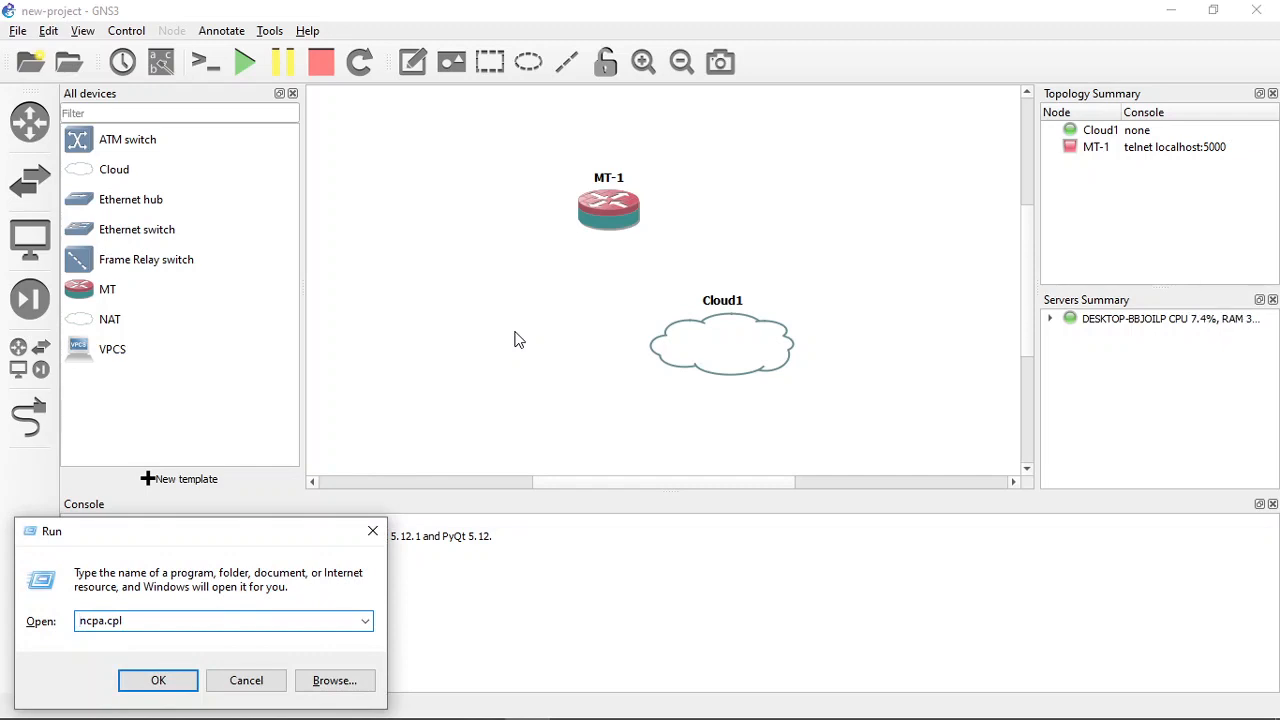
pyautogui.hotkey('shift', 'Right')
pyautogui.hotkey('shift', 'Right')
pyautogui.hotkey('shift', 'Right')
pyautogui.press('Right')
pyautogui.press('Home')
pyautogui.click(159, 682)
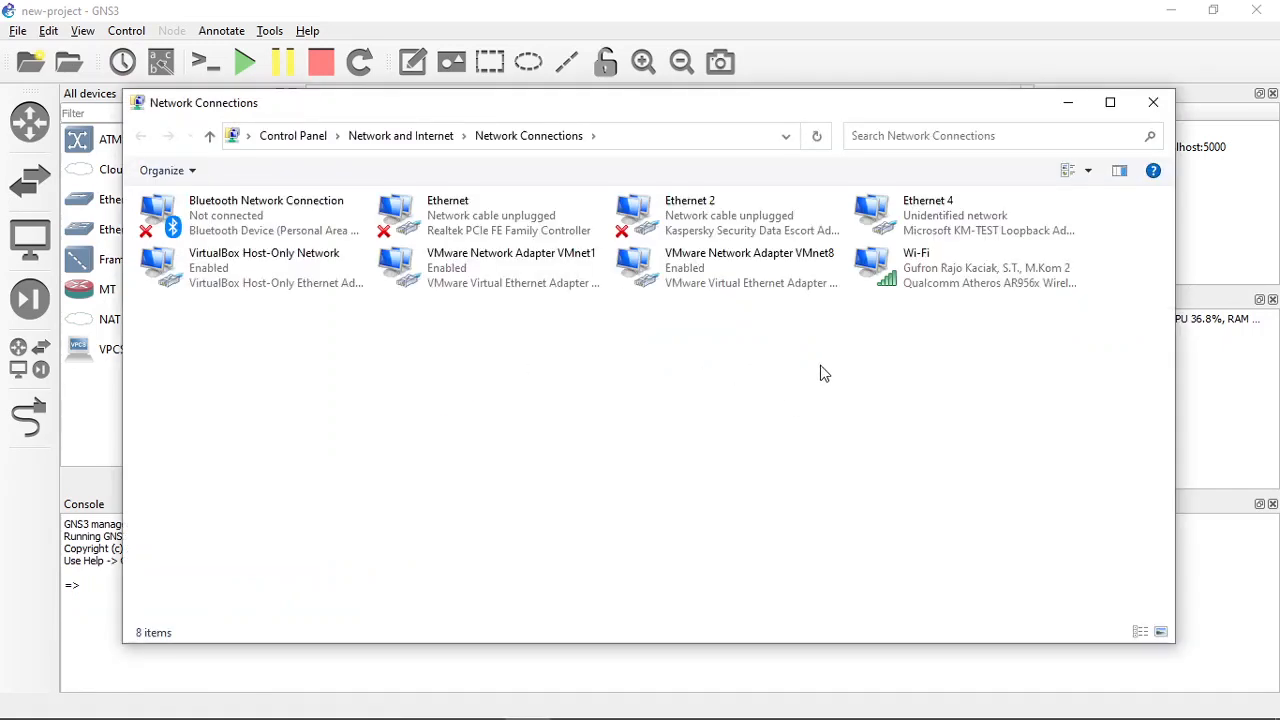
# - Rename the Microsoft KM-TEST Loopback Adapter connection, Ethernet 4, to Loopback
pyautogui.click(900, 215)
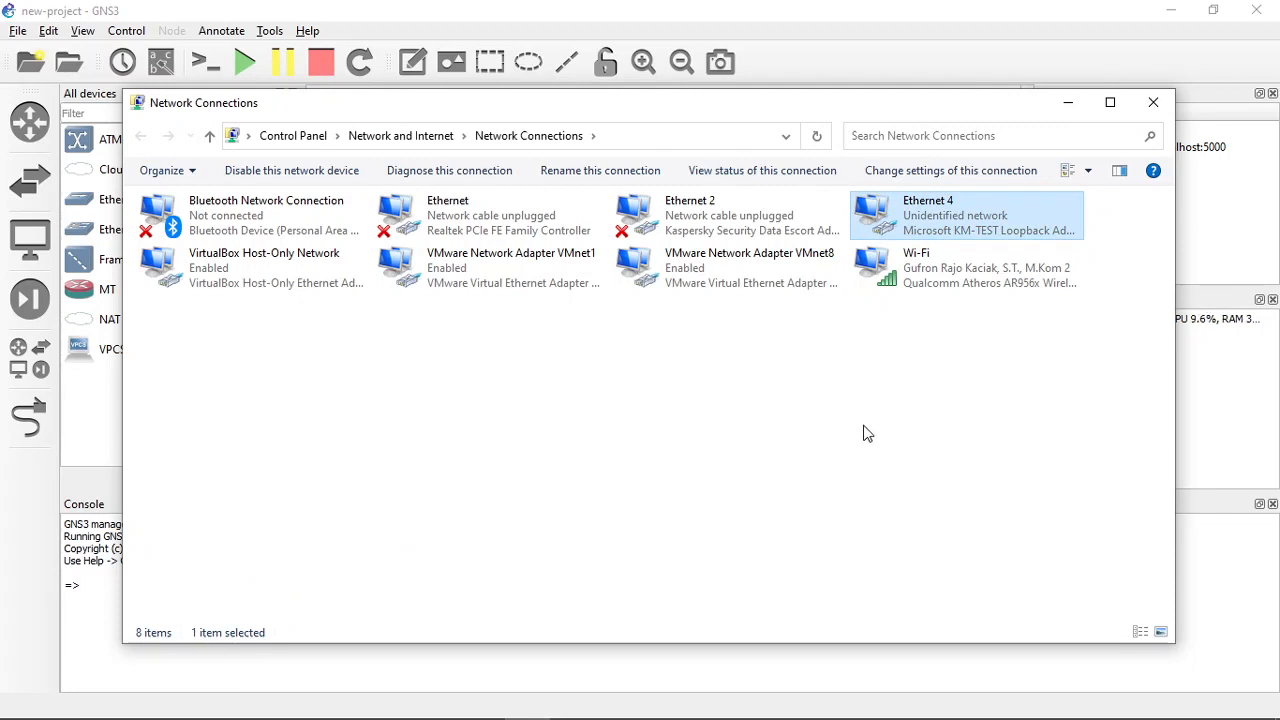
pyautogui.press('F2')
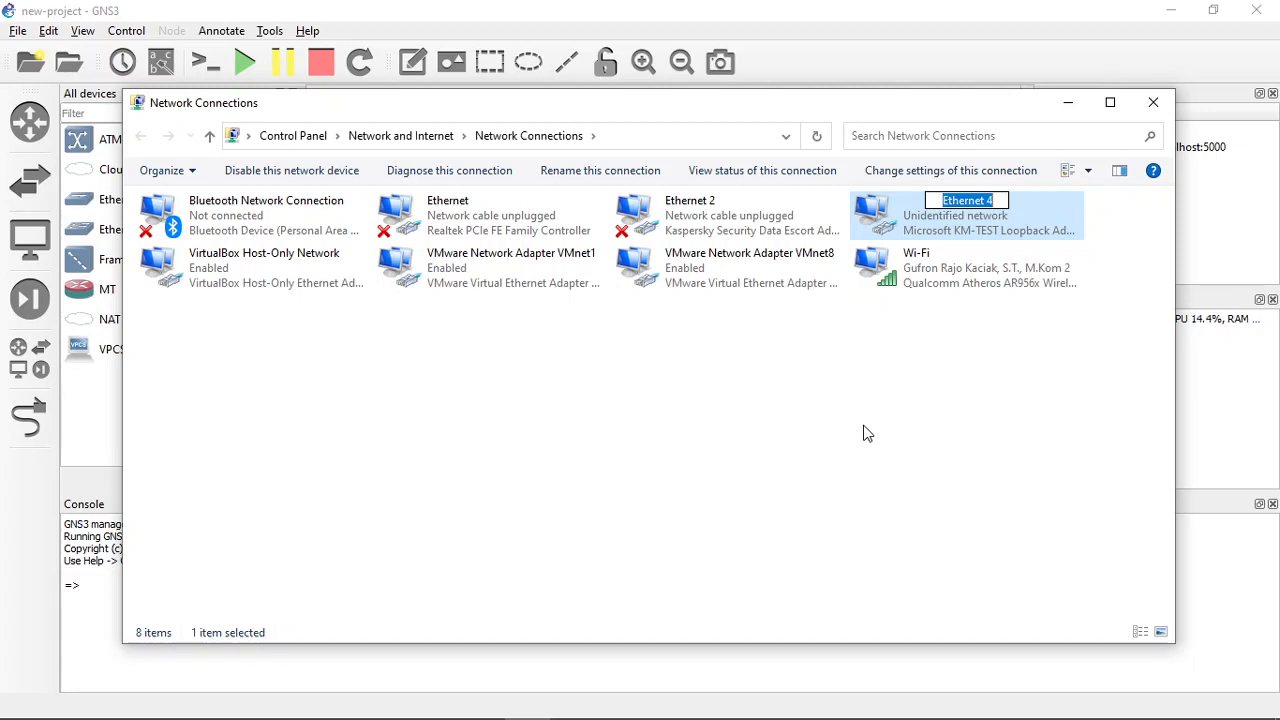
pyautogui.write('Lo')
pyautogui.write('op')
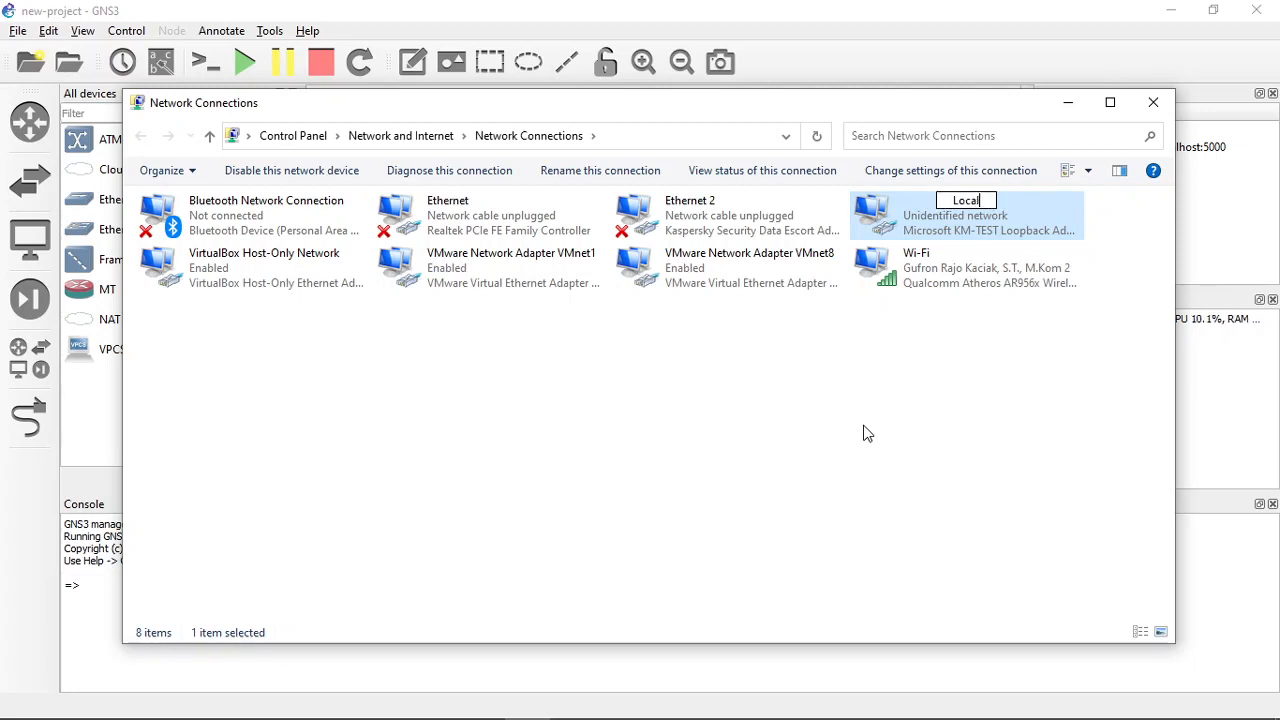
pyautogui.press('BackSpace')
pyautogui.press('BackSpace')
pyautogui.write('opback')
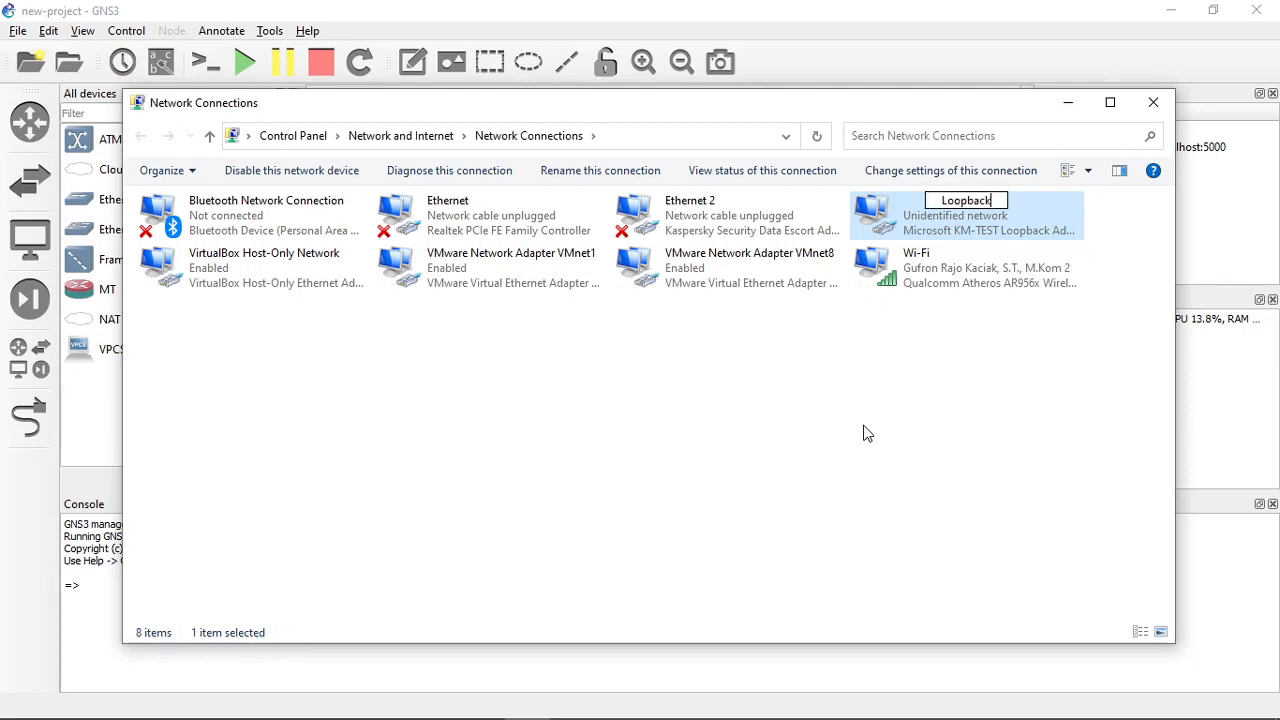
pyautogui.press('Return')
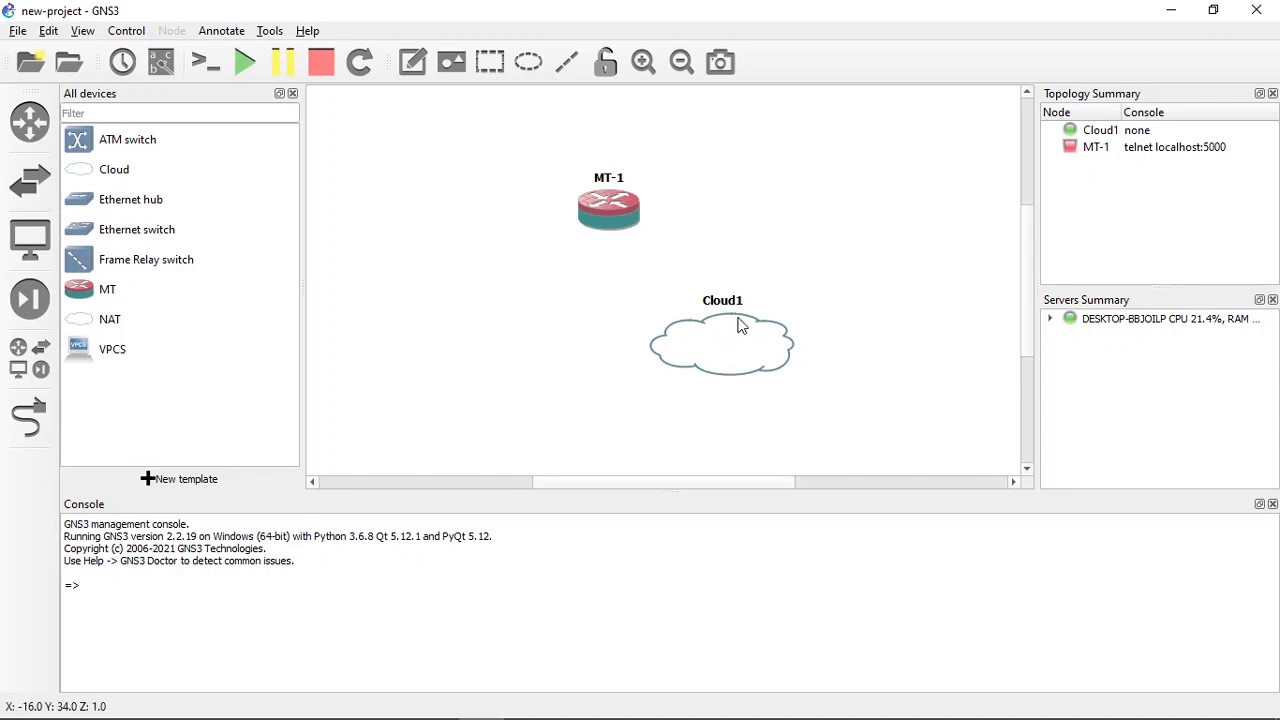
# - In the Cloud1 configuration, show special Ethernet interfaces, add the Loopback interface and apply the change
pyautogui.rightClick(712, 354)
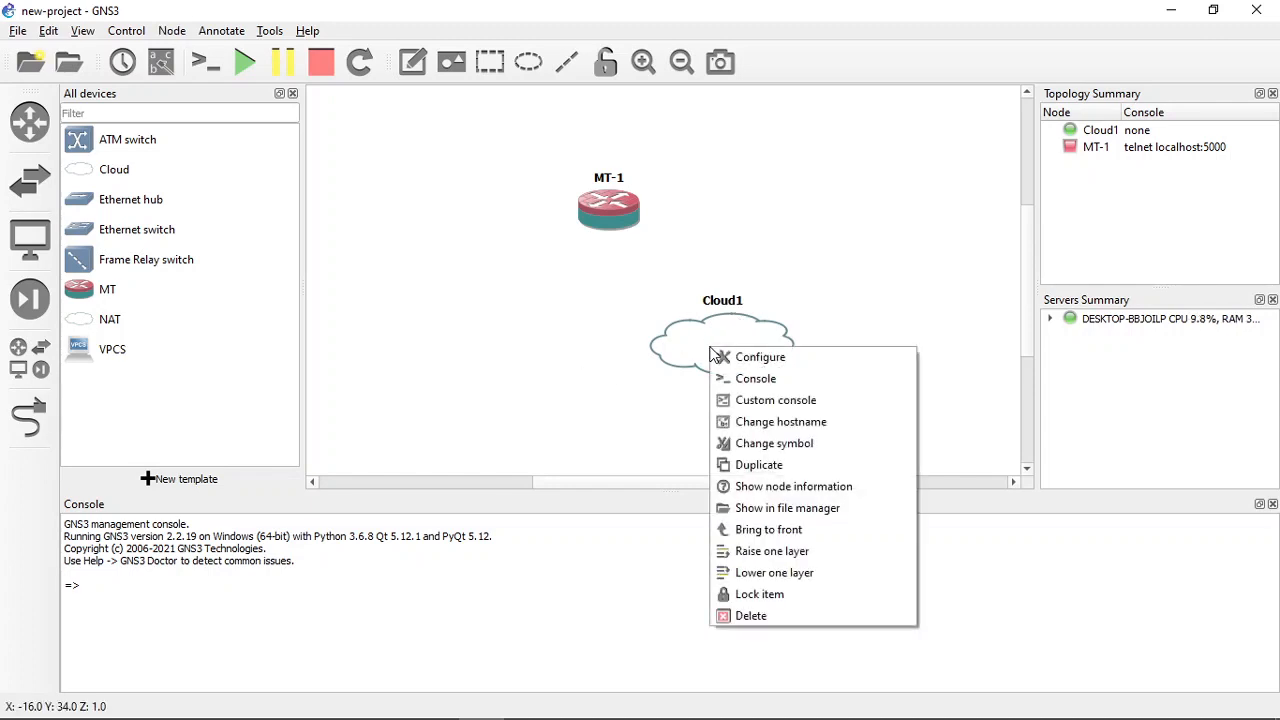
pyautogui.click(780, 360)
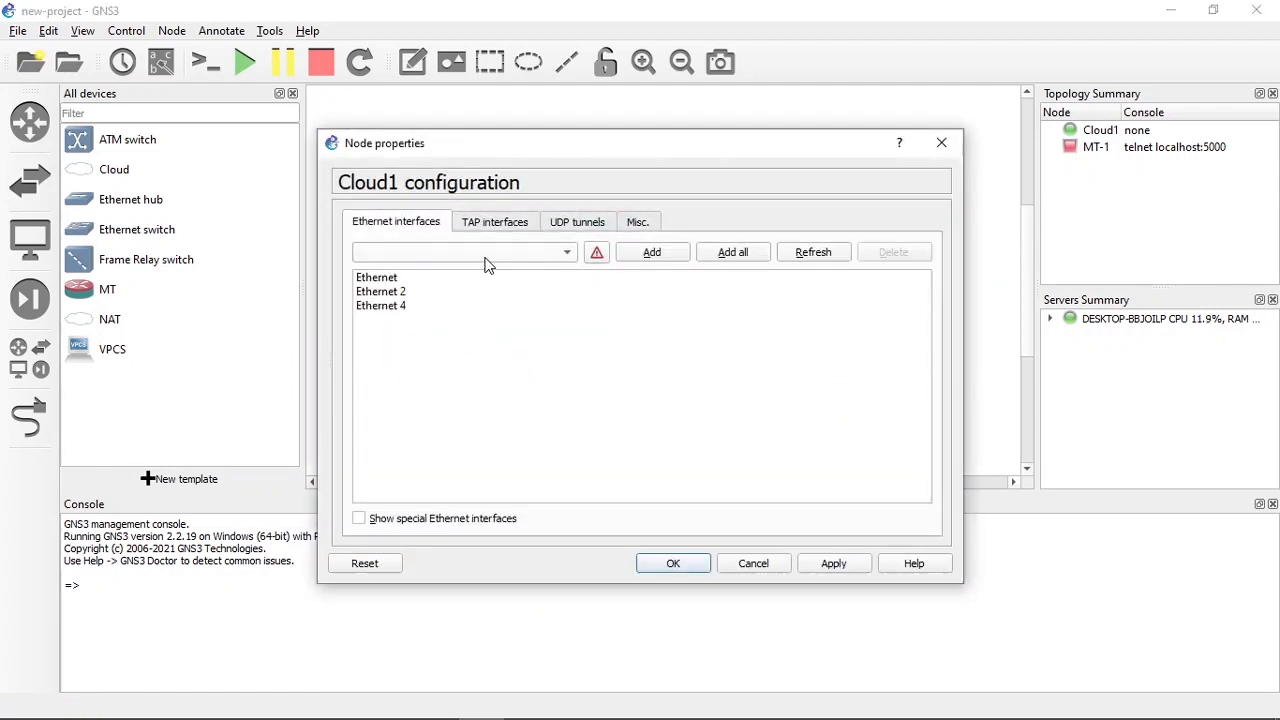
pyautogui.click(387, 518)
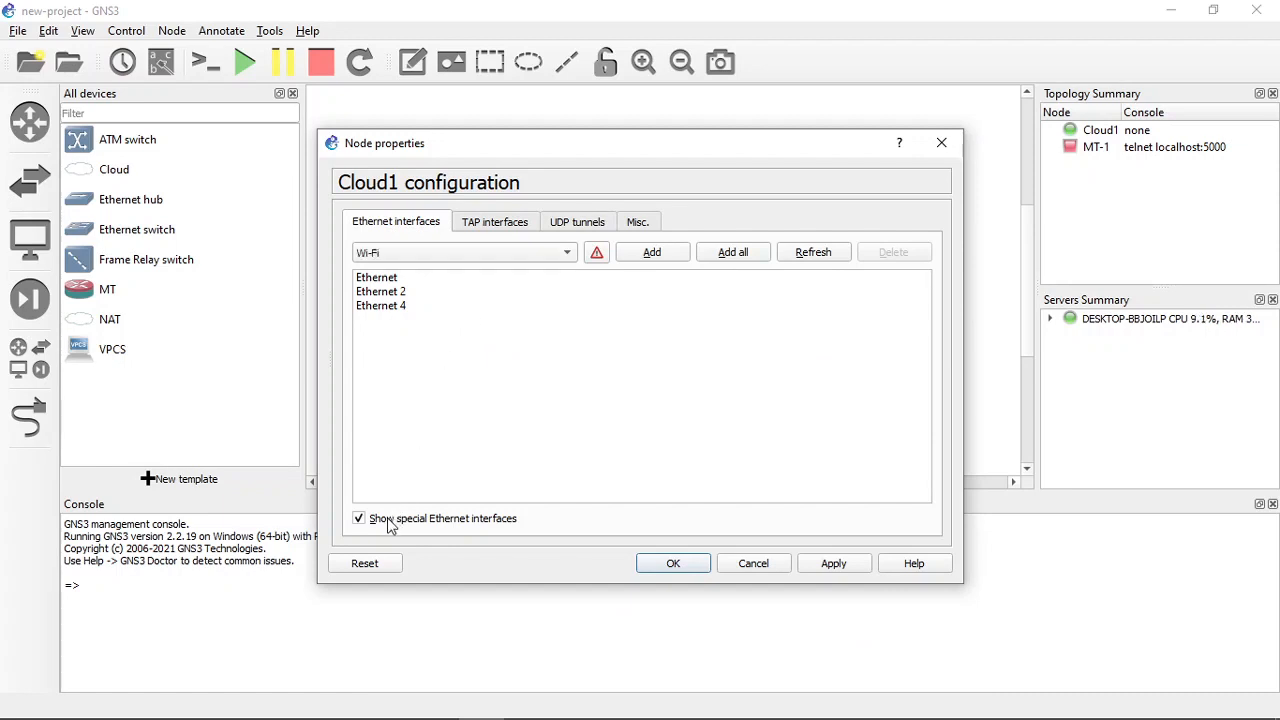
pyautogui.click(497, 252)
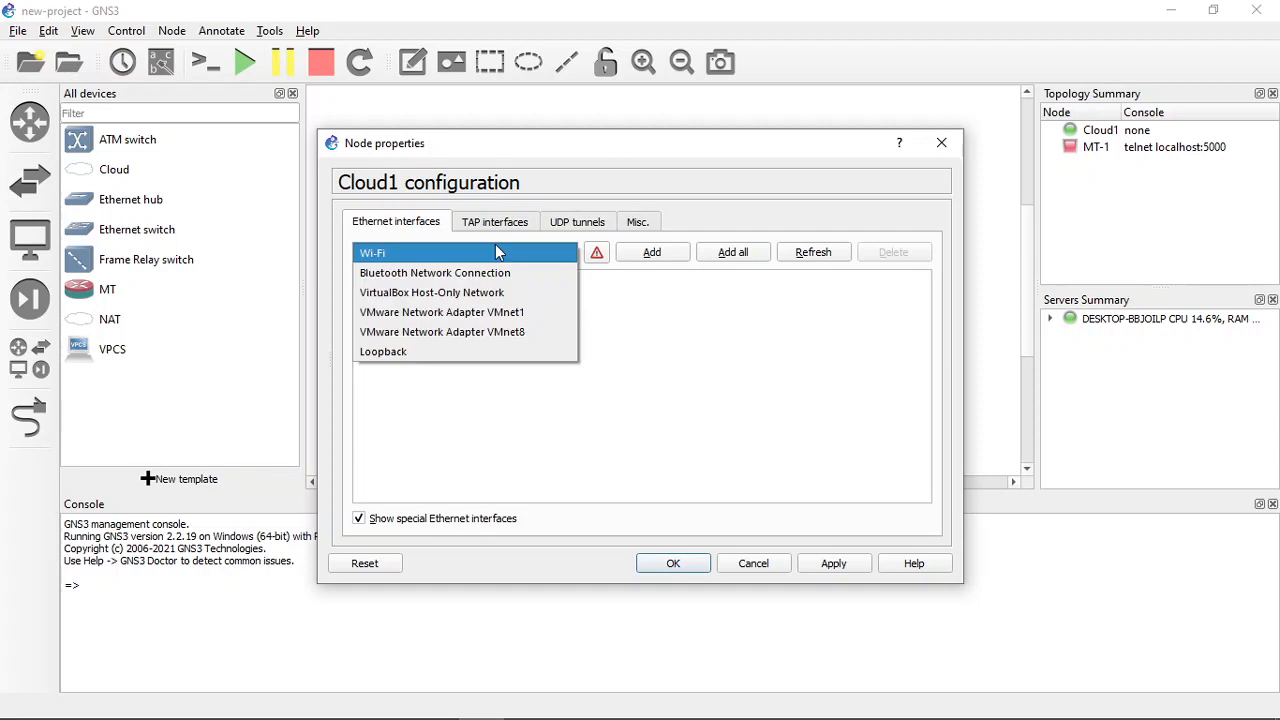
pyautogui.click(415, 351)
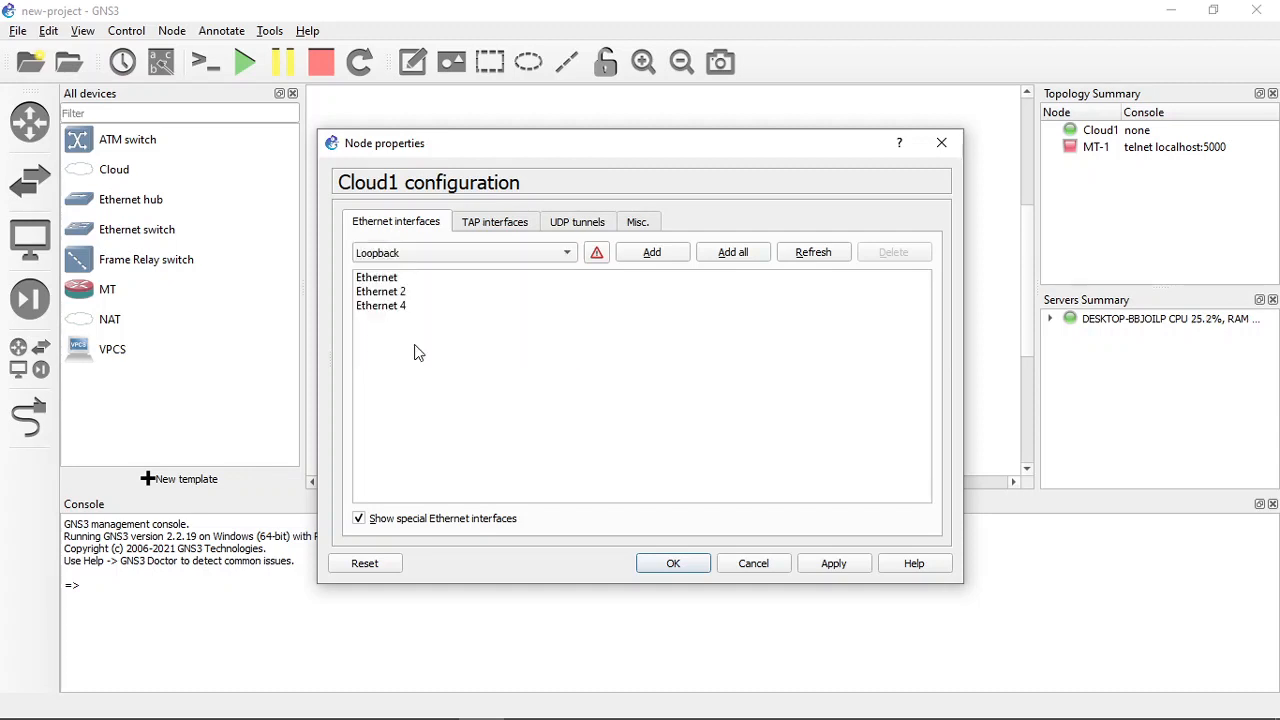
pyautogui.click(652, 261)
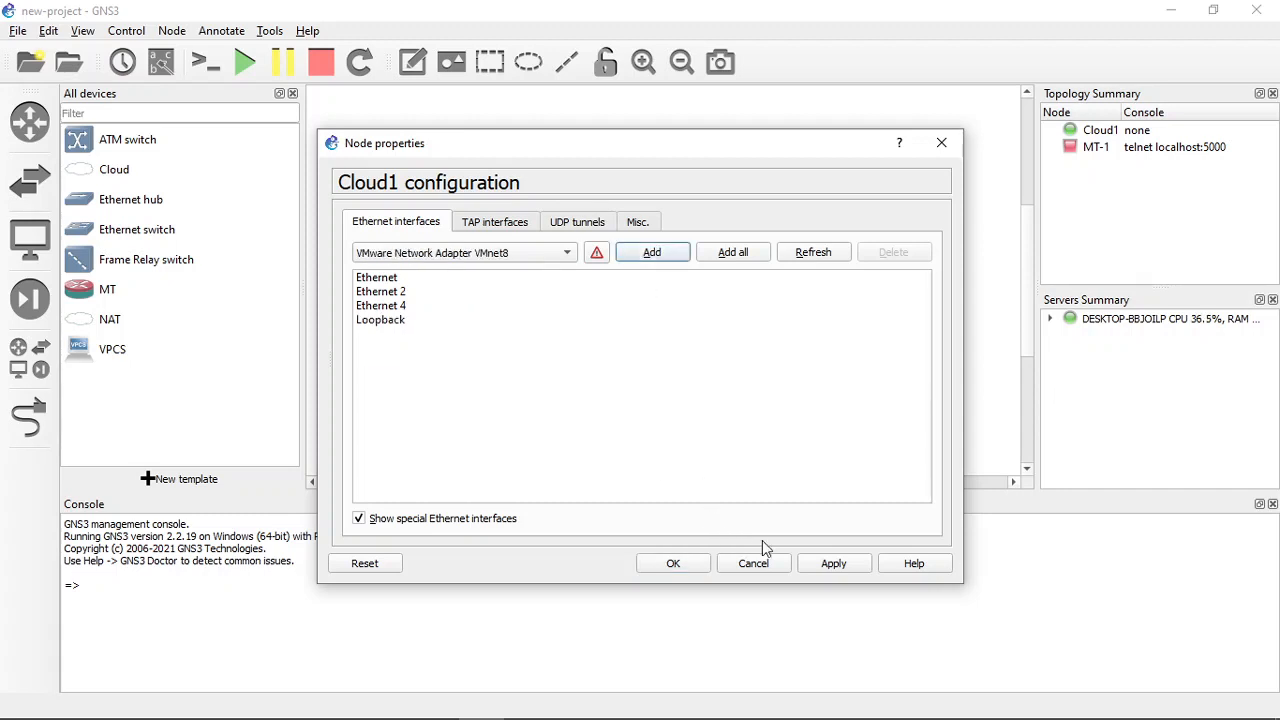
pyautogui.click(845, 572)
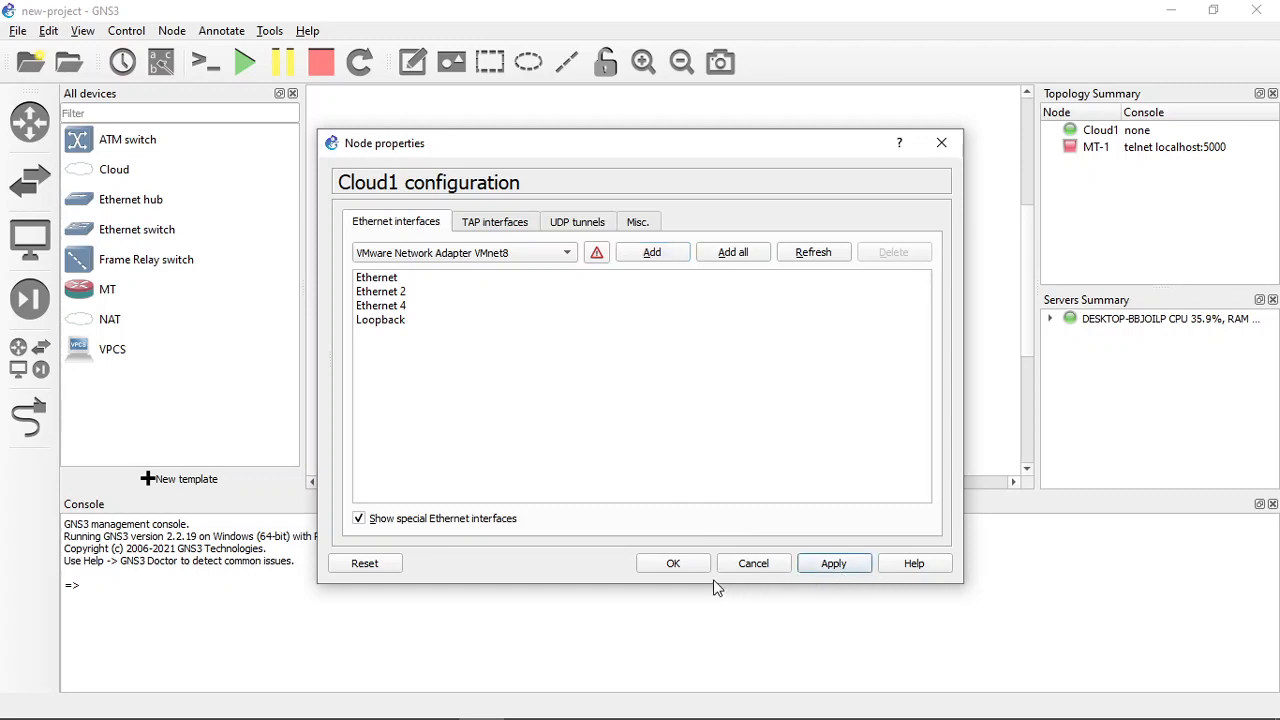
pyautogui.click(684, 565)
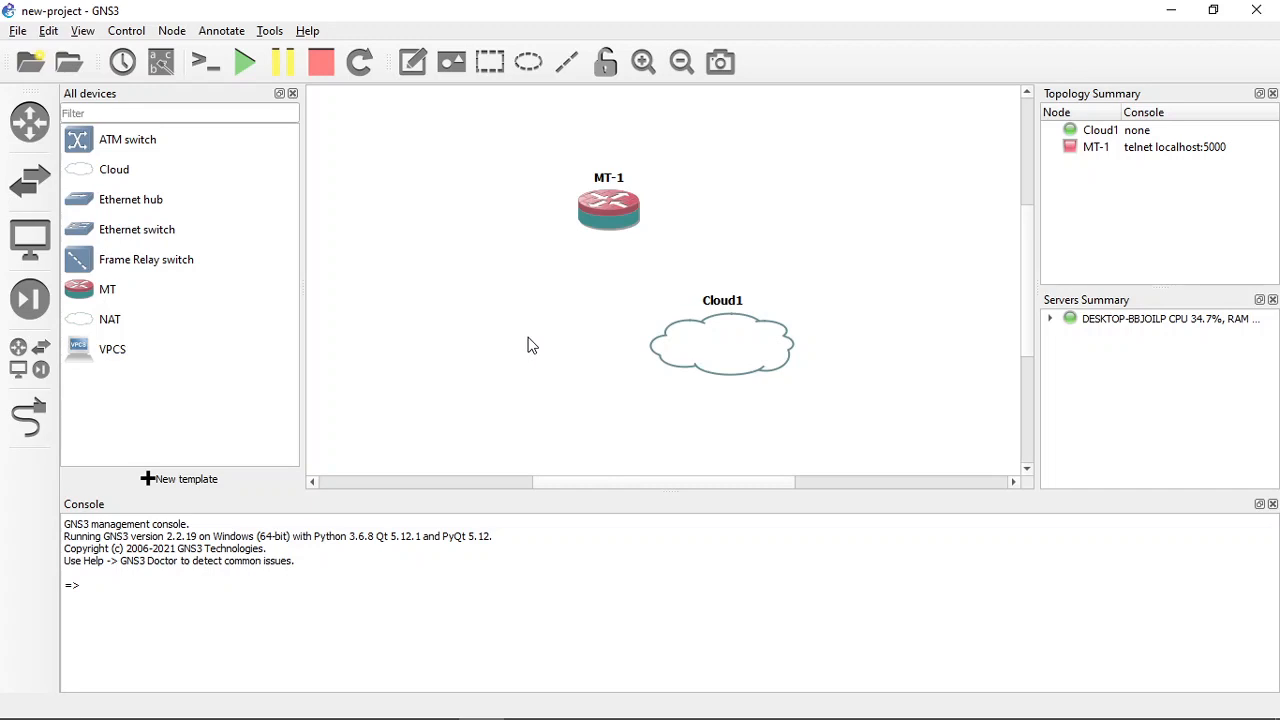
# - Link MT-1's Ethernet0 to Cloud1's Loopback interface, and leave link mode
pyautogui.click(36, 419)
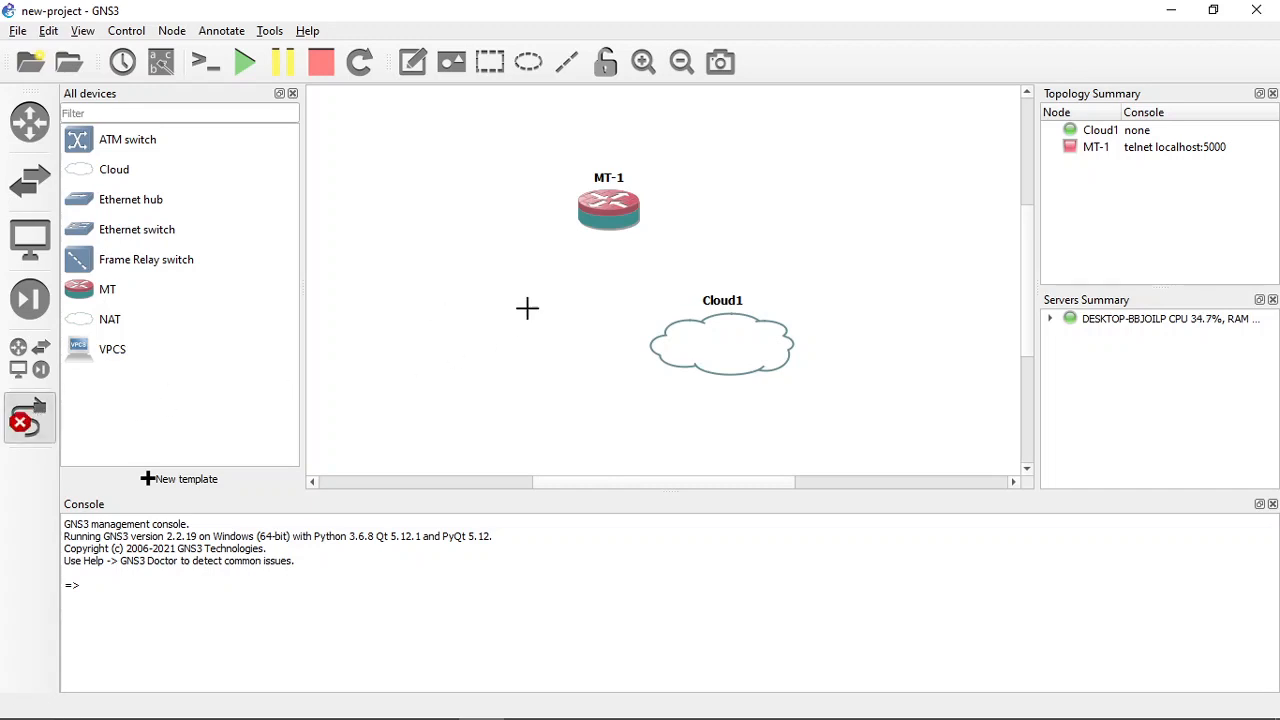
pyautogui.click(610, 211)
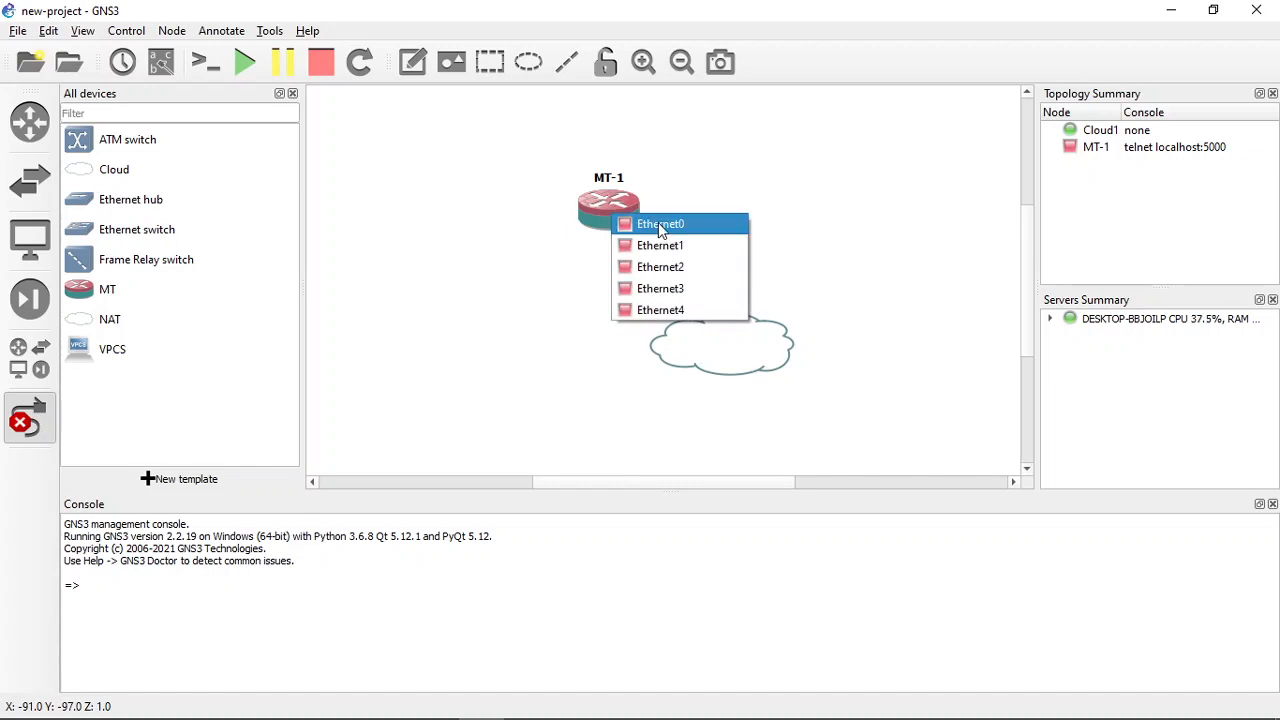
pyautogui.click(659, 226)
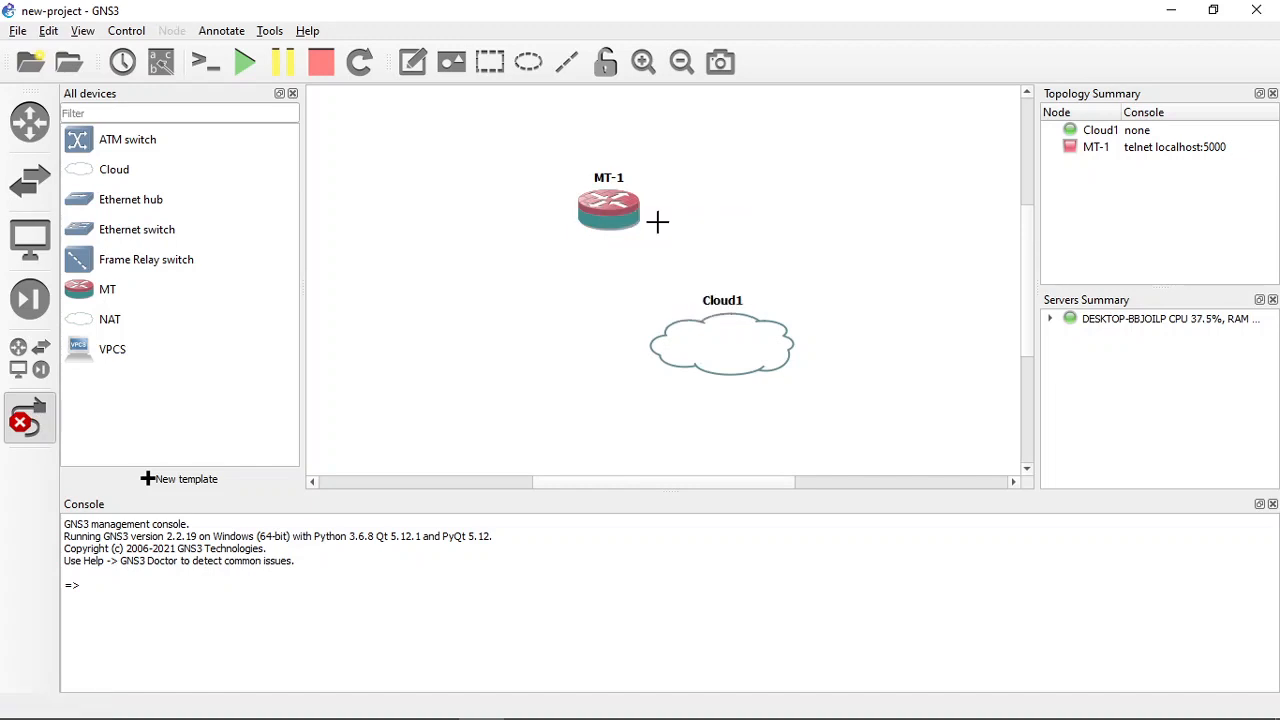
pyautogui.click(704, 340)
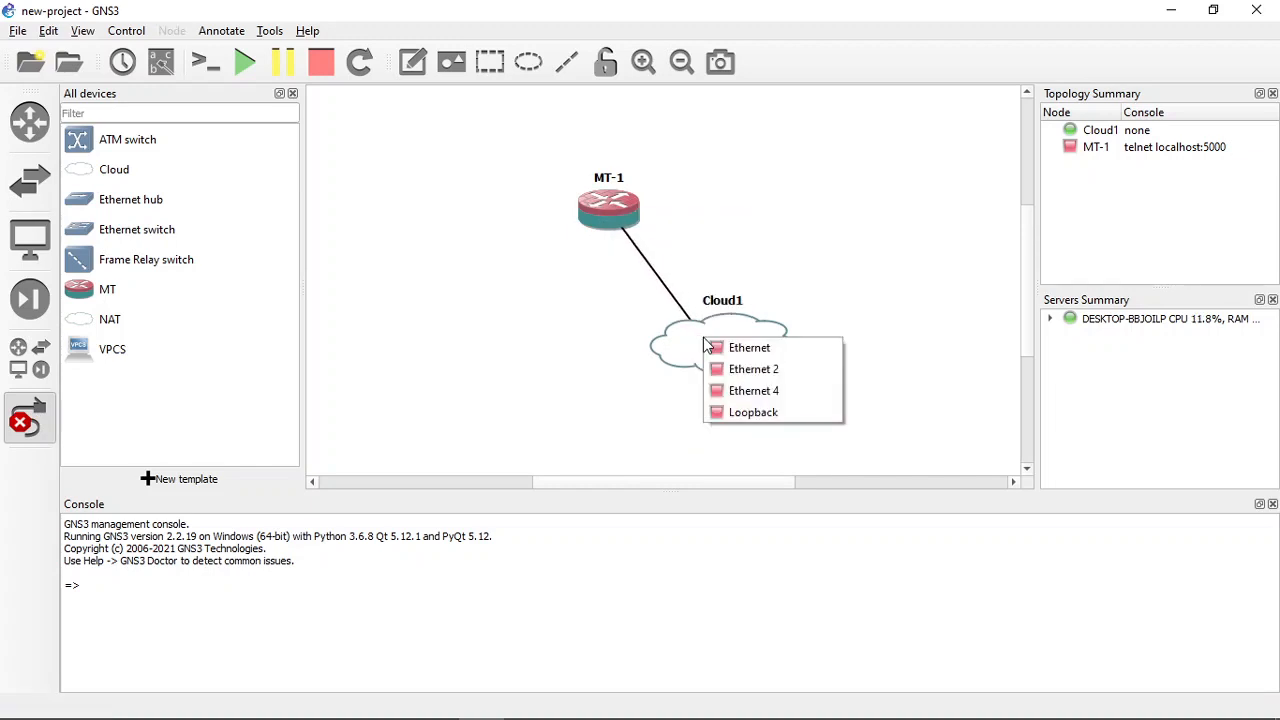
pyautogui.click(737, 413)
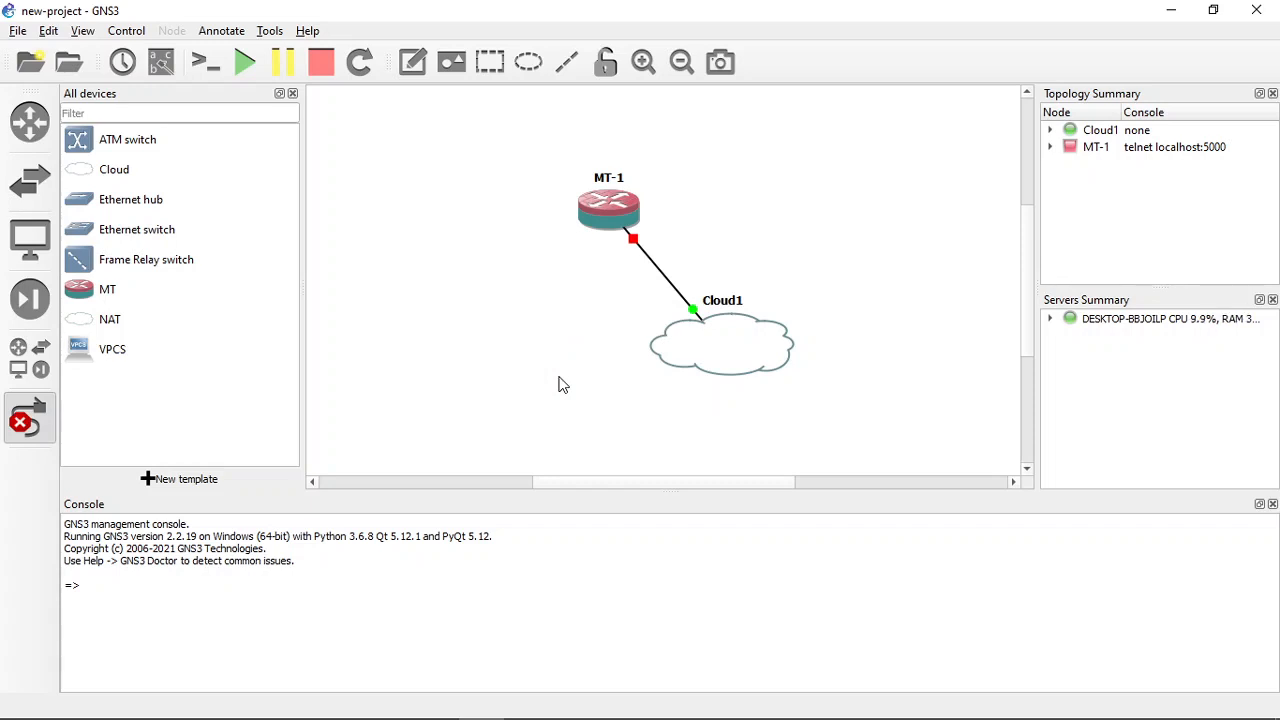
pyautogui.click(32, 416)
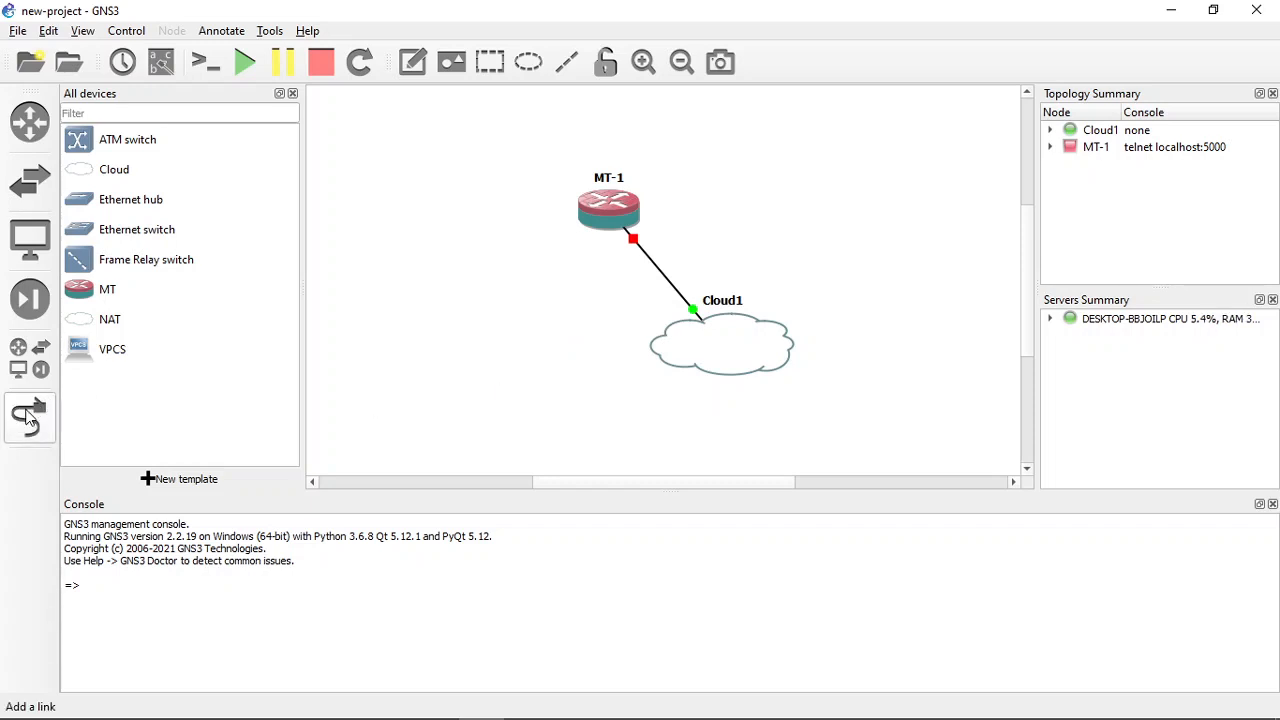
# - Start the MT-1 router and watch its boot output in the PuTTY console
pyautogui.rightClick(603, 226)
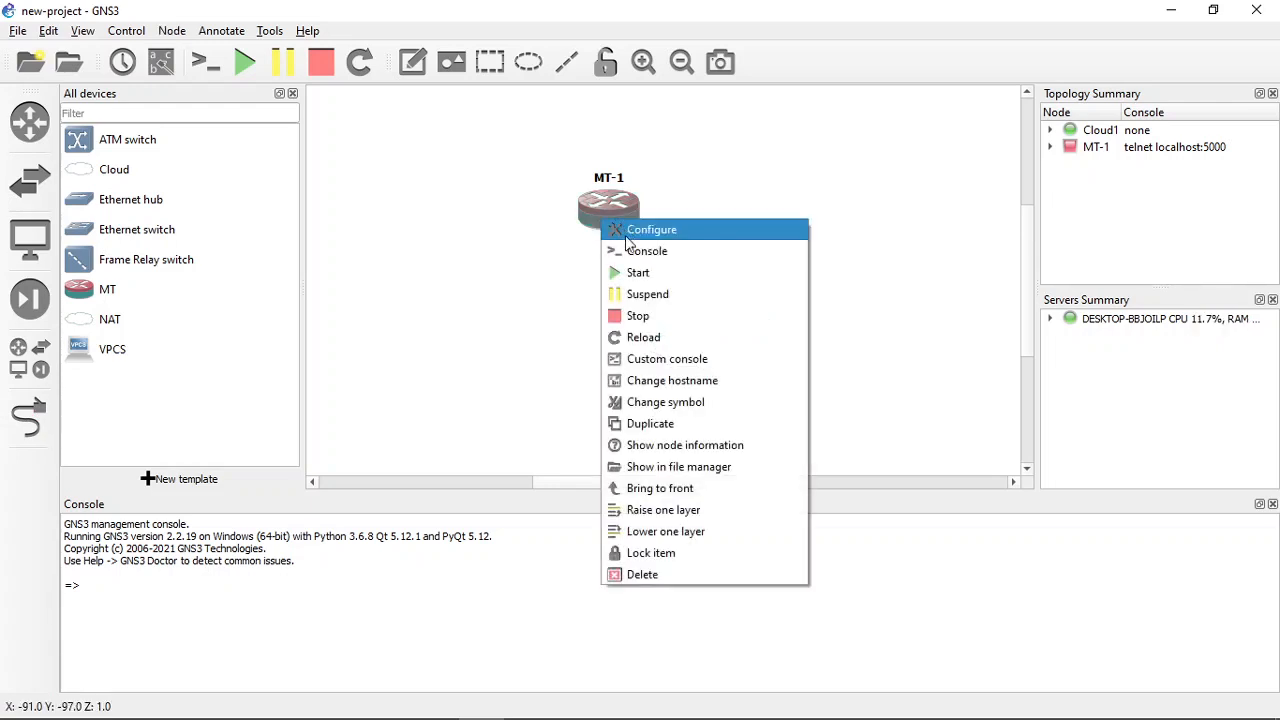
pyautogui.click(628, 270)
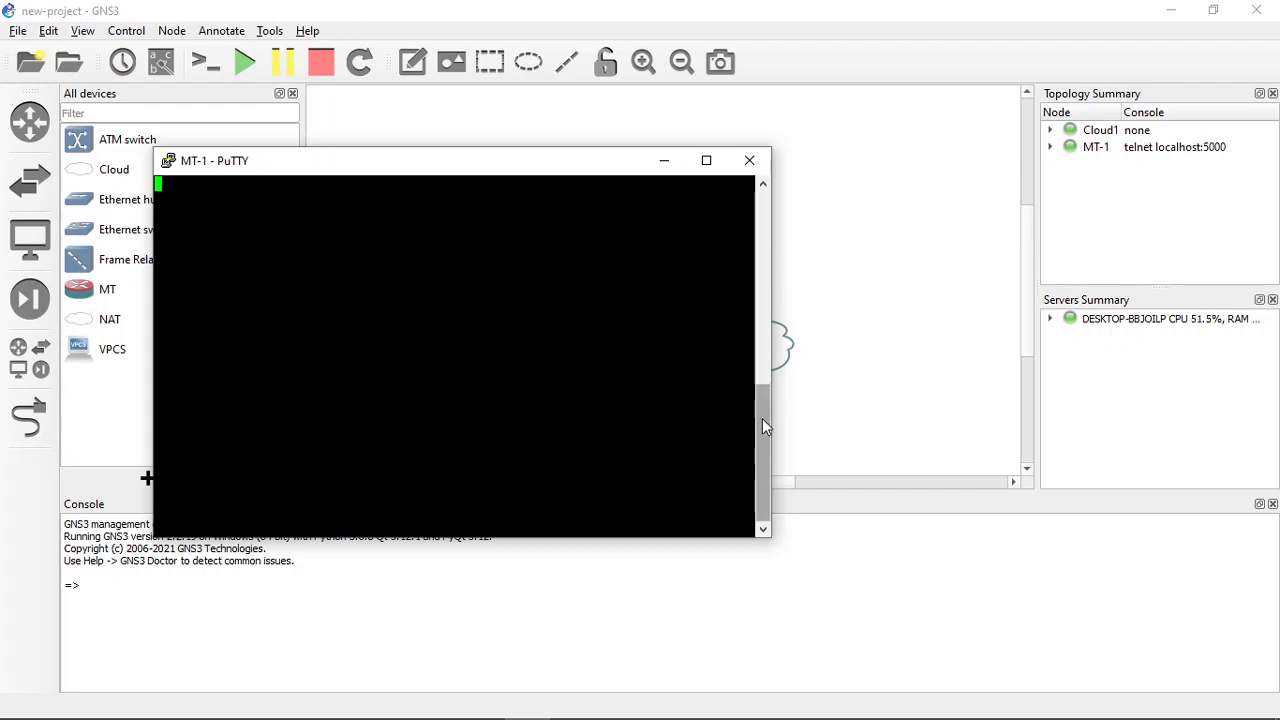
pyautogui.moveTo(762, 419)
pyautogui.mouseDown()
pyautogui.moveTo(763, 362)
pyautogui.moveTo(759, 403)
pyautogui.mouseUp()
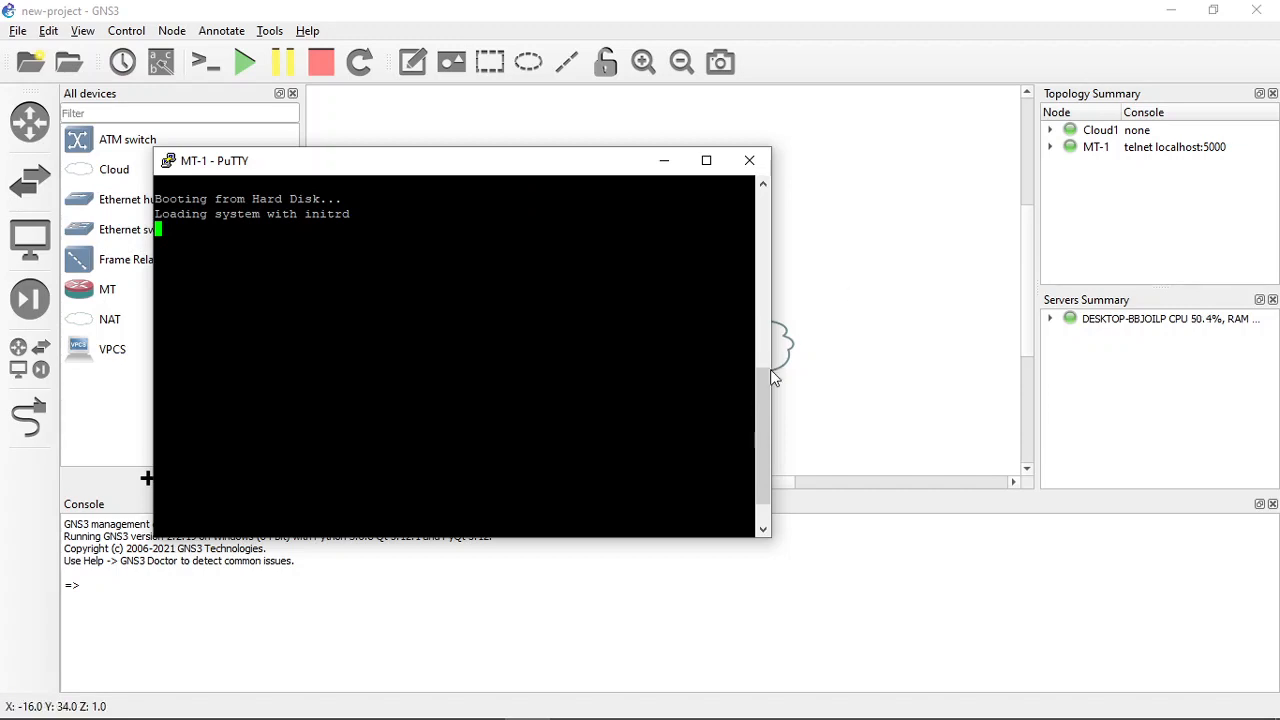
pyautogui.moveTo(763, 385)
pyautogui.mouseDown()
pyautogui.moveTo(761, 396)
pyautogui.moveTo(760, 363)
pyautogui.moveTo(758, 387)
pyautogui.mouseUp()
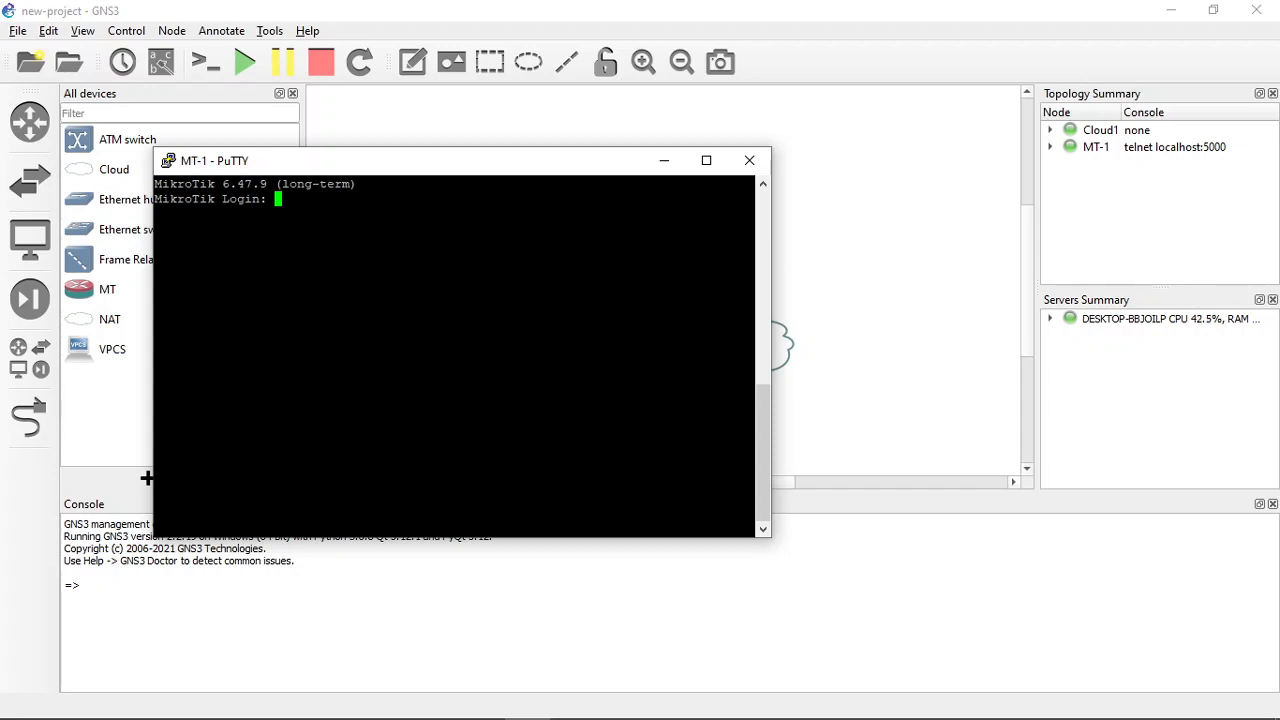
# - Switch to the MikroTik folder in File Explorer and launch winbox64-v3.27
pyautogui.hotkey('alt', 'Tab')
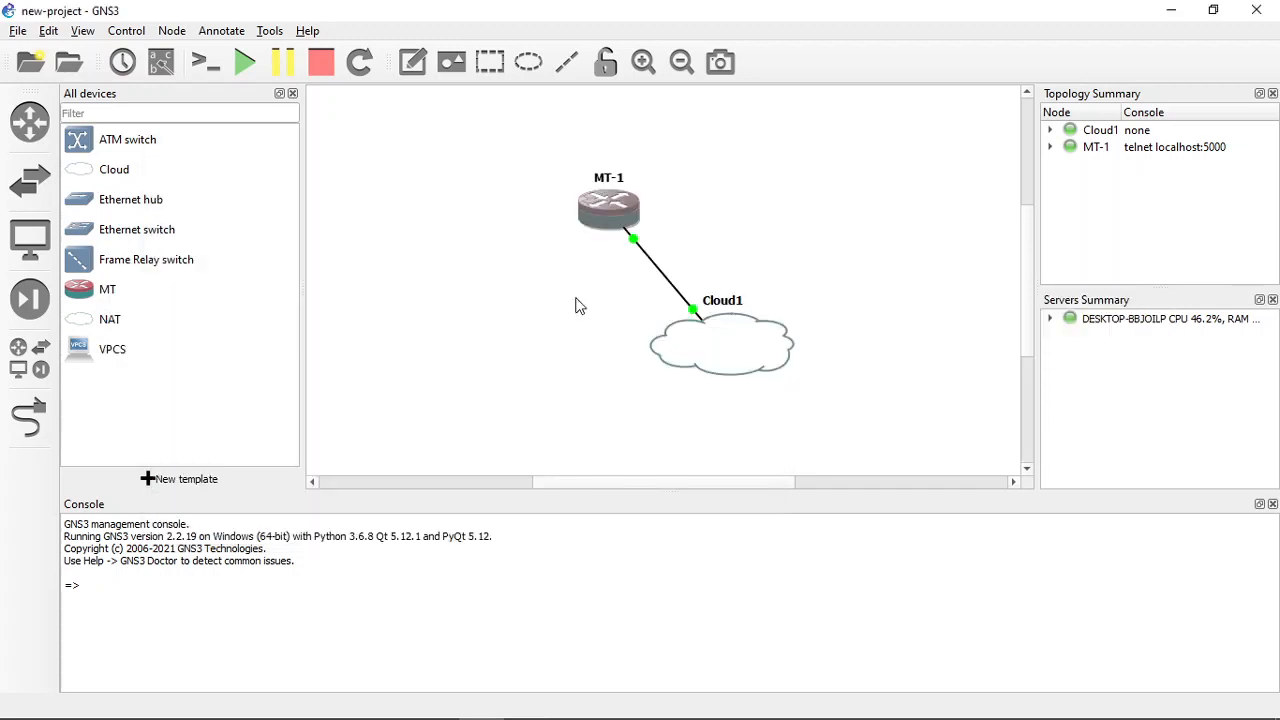
pyautogui.hotkey('alt', 'Tab')
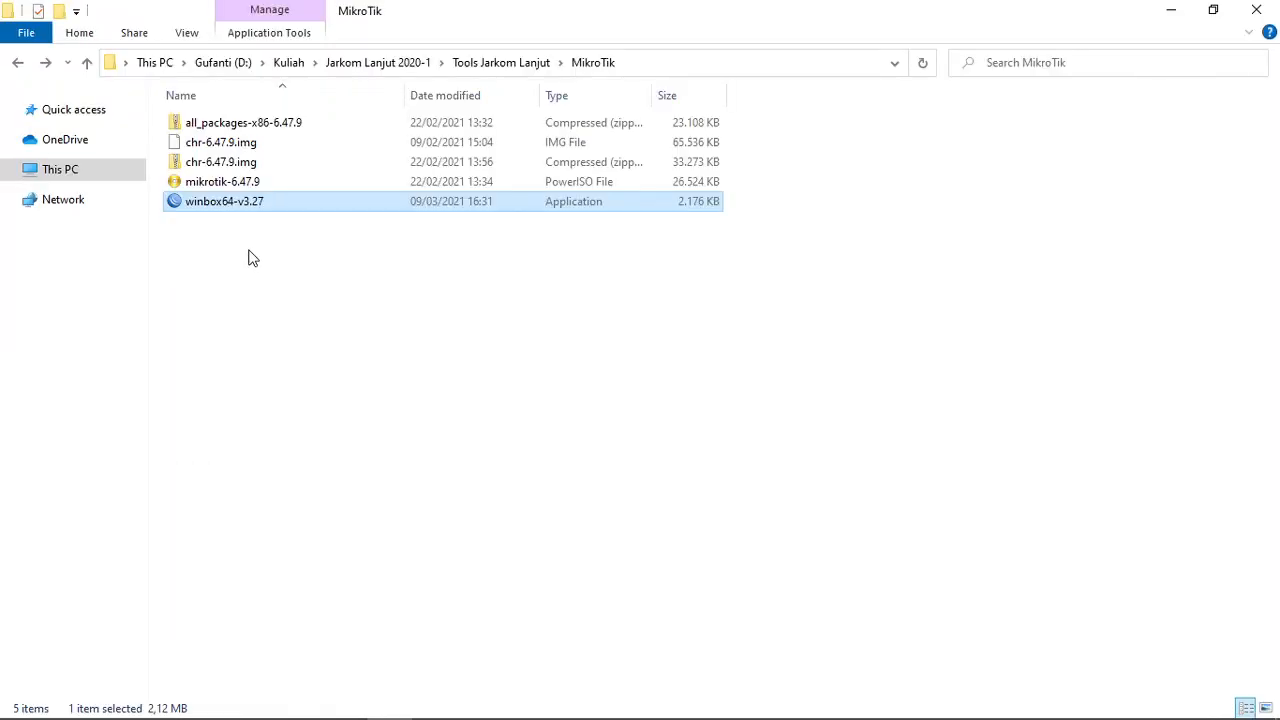
pyautogui.doubleClick(182, 203)
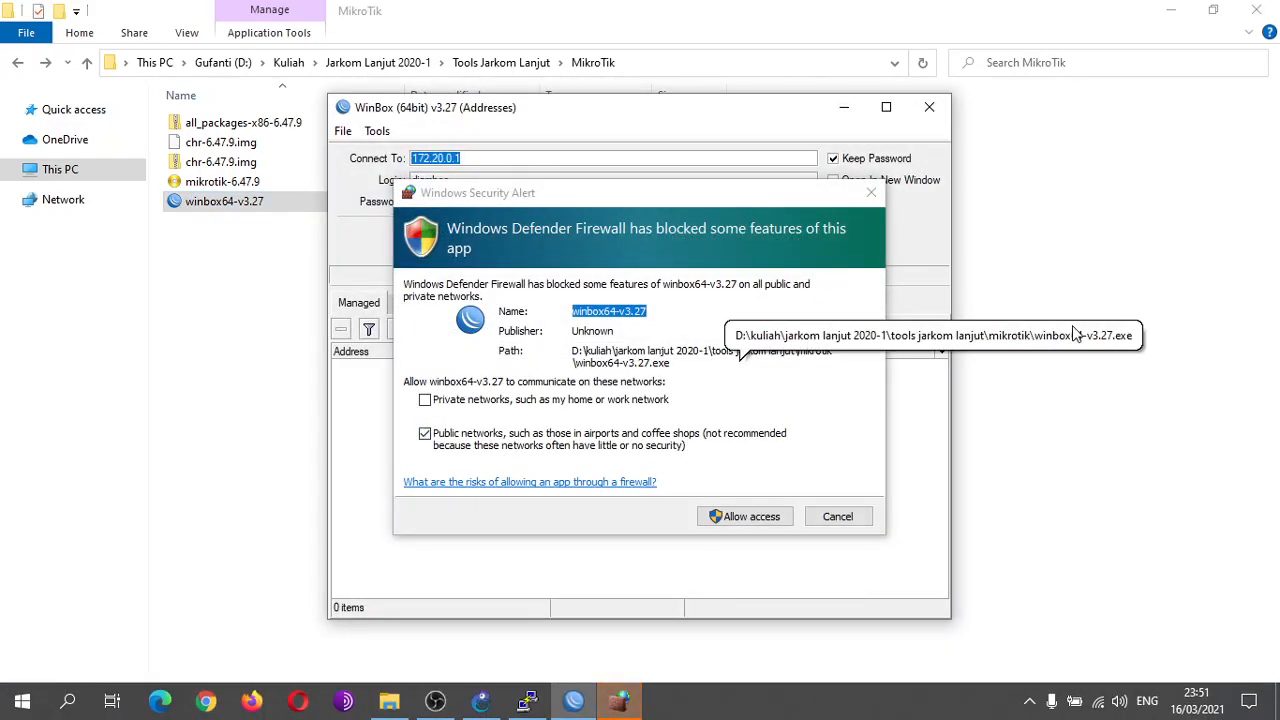
# - Allow winbox64-v3.27 through Windows Defender Firewall on both private and public networks
pyautogui.click(742, 200)
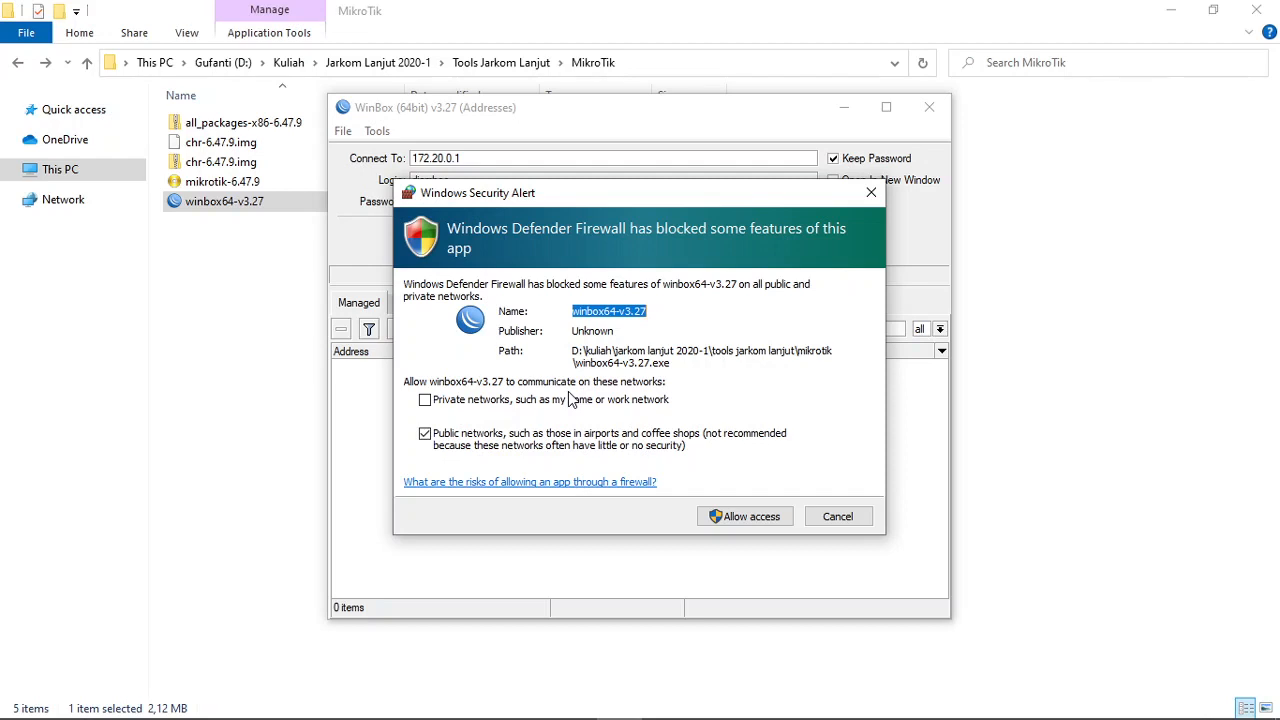
pyautogui.click(426, 401)
pyautogui.click(426, 401)
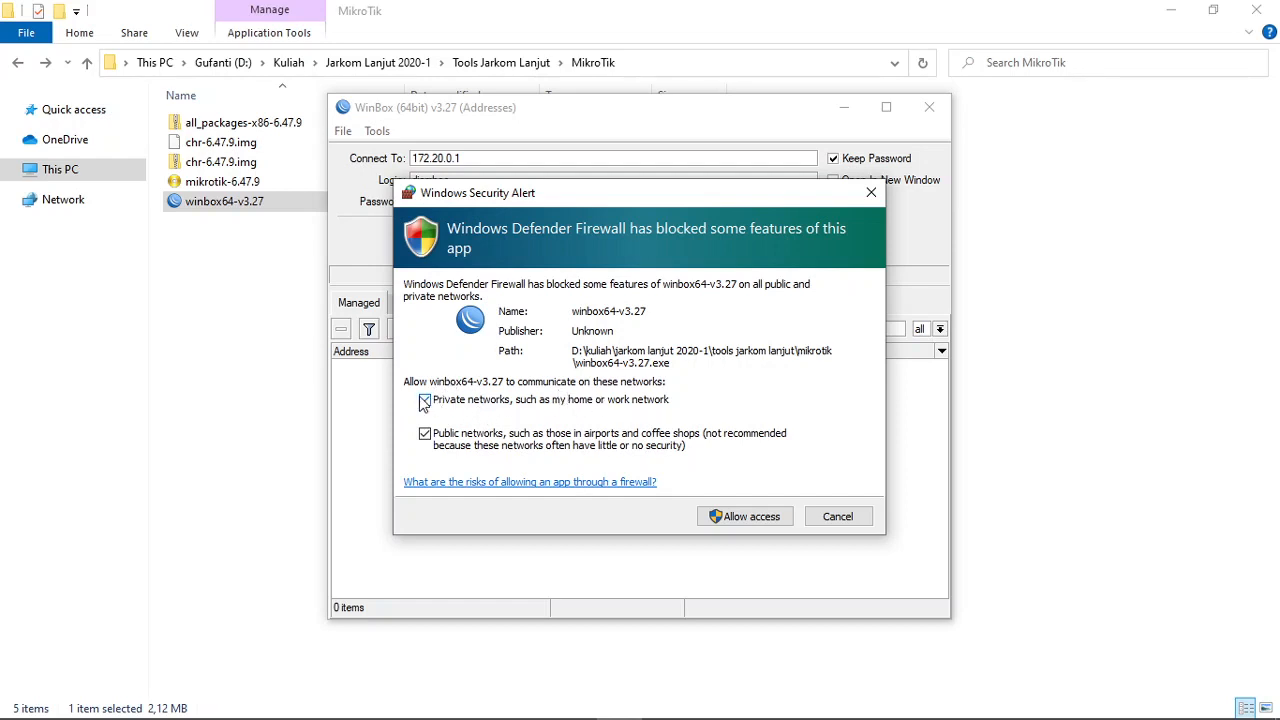
pyautogui.click(745, 516)
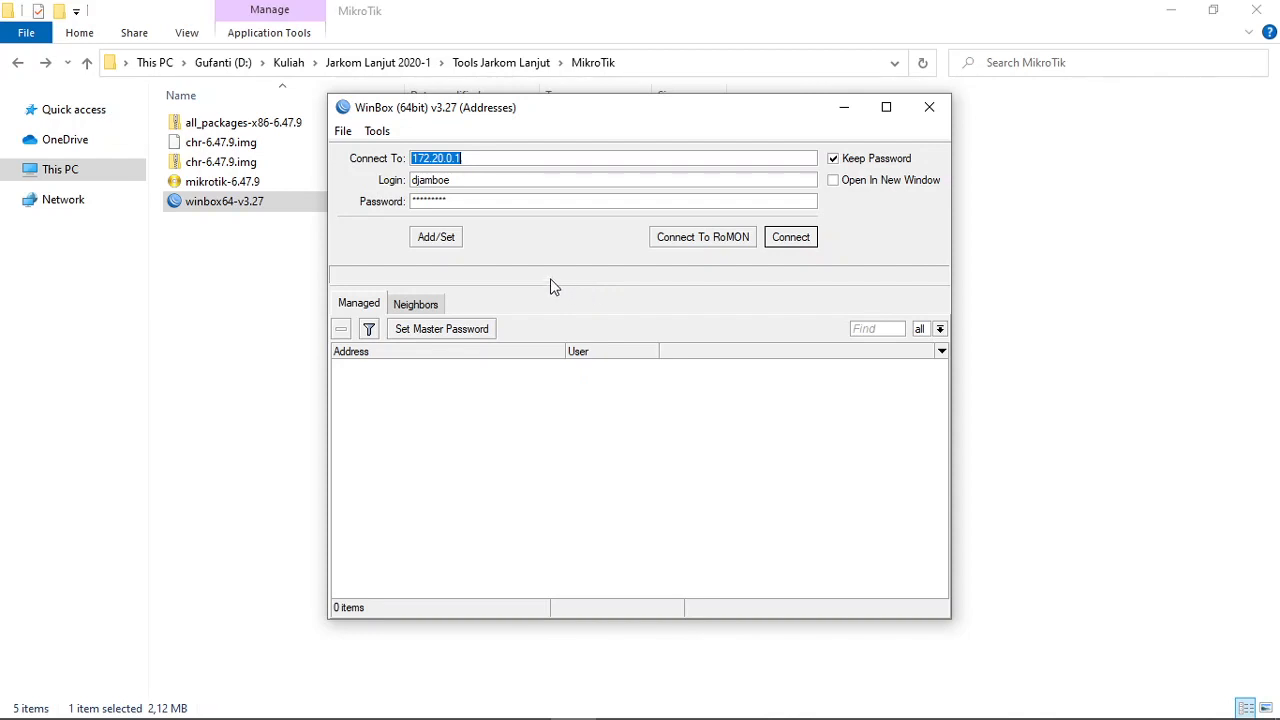
# - List the discovered neighbors in WinBox and select the MikroTik CHR device by its MAC address 0C:8A:15:09:51:00
pyautogui.click(414, 308)
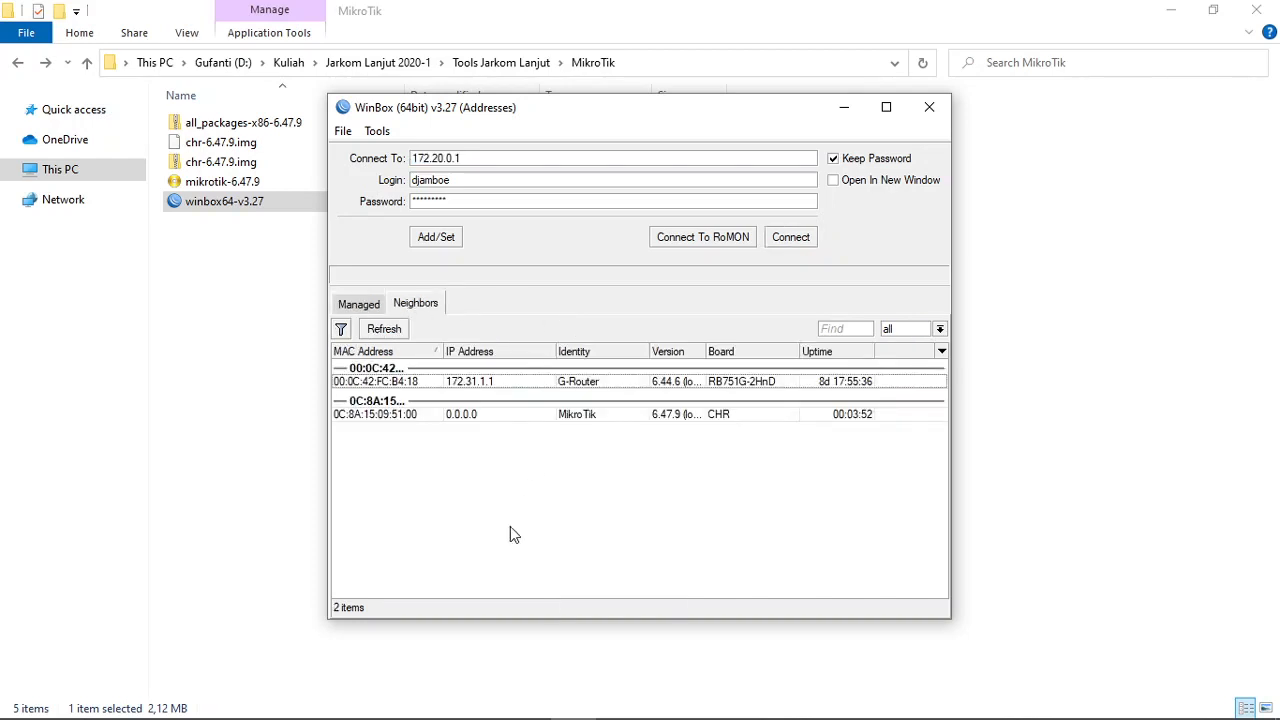
pyautogui.click(366, 421)
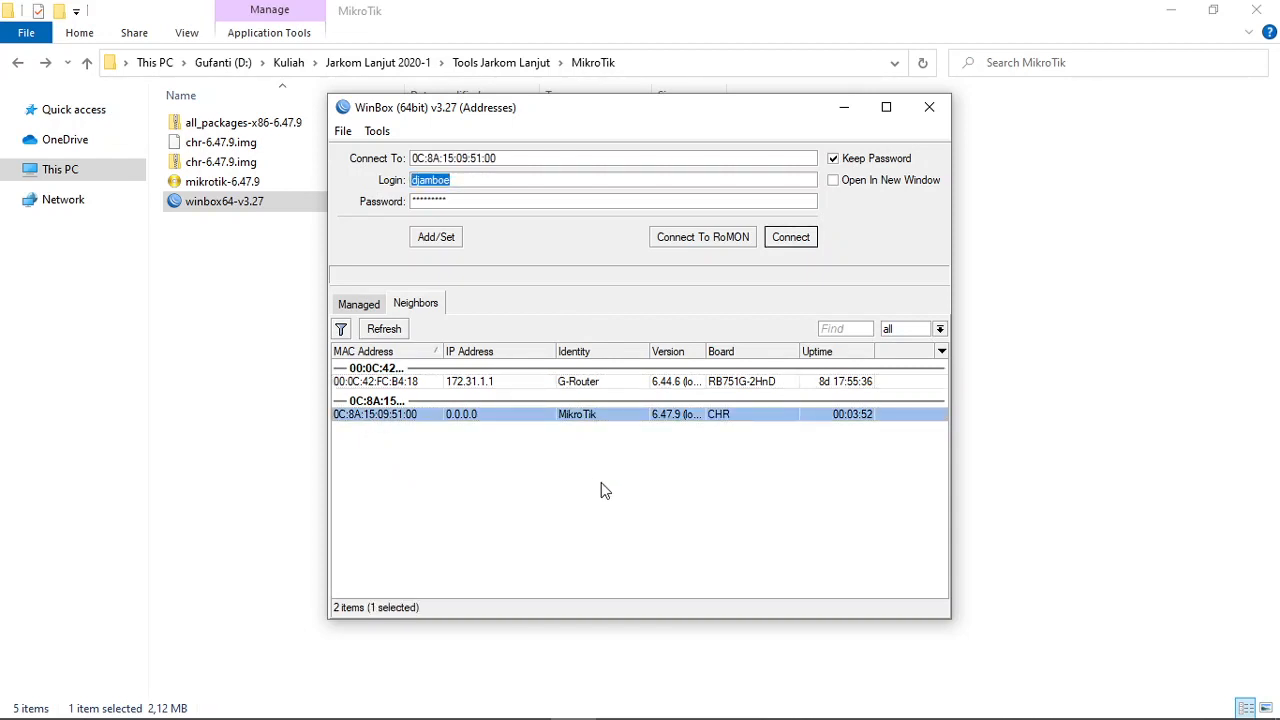
pyautogui.click(374, 383)
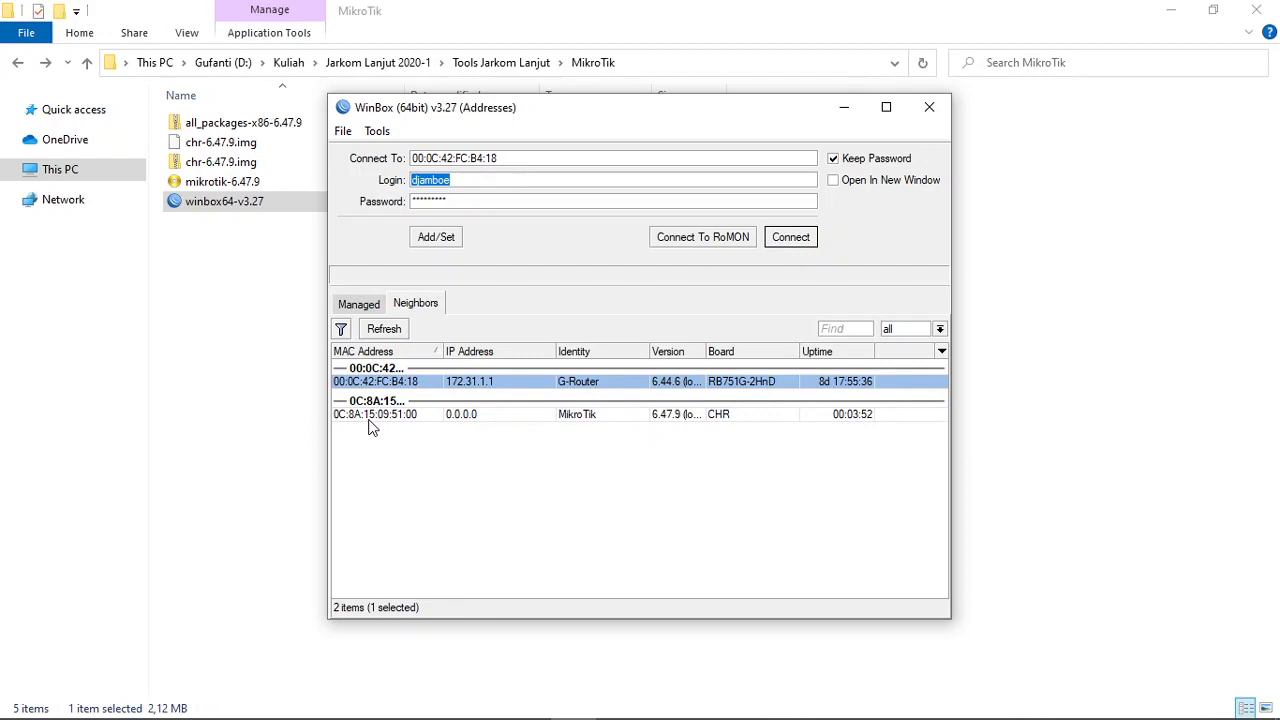
pyautogui.click(370, 420)
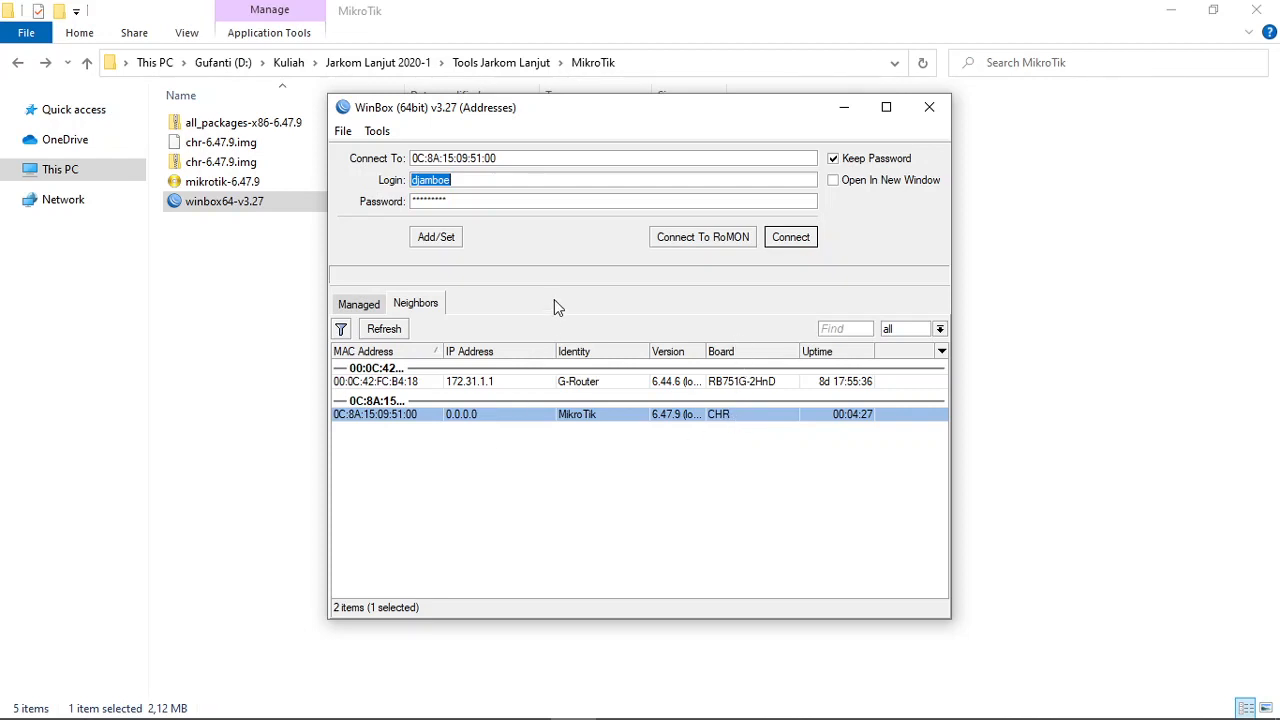
# - Connect to the selected CHR router by MAC address, logging in as admin with an empty password
pyautogui.click(475, 179)
pyautogui.moveTo(475, 179); pyautogui.dragTo(391, 180)
pyautogui.write('admin')
pyautogui.press('Tab')
pyautogui.press('BackSpace')
pyautogui.click(380, 422)
pyautogui.click(787, 244)
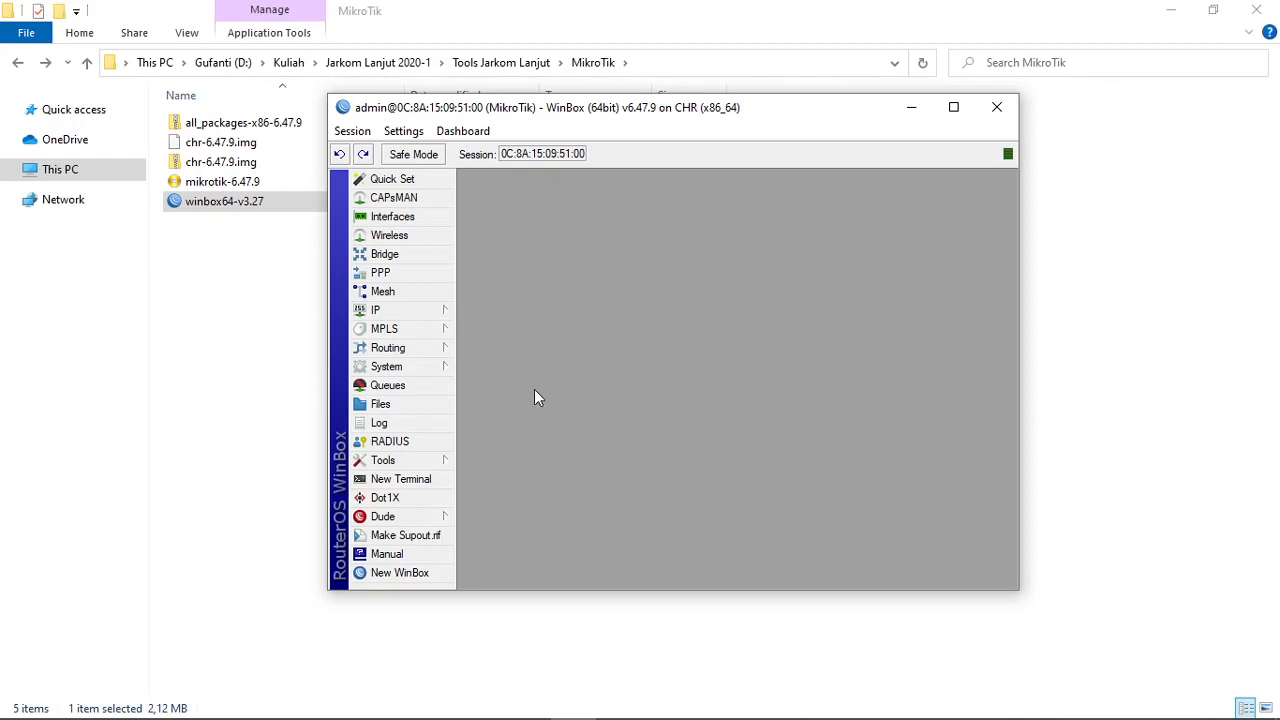
# - Change the router's system identity to the owner's name, then apply and close the Identity settings
pyautogui.click(400, 368)
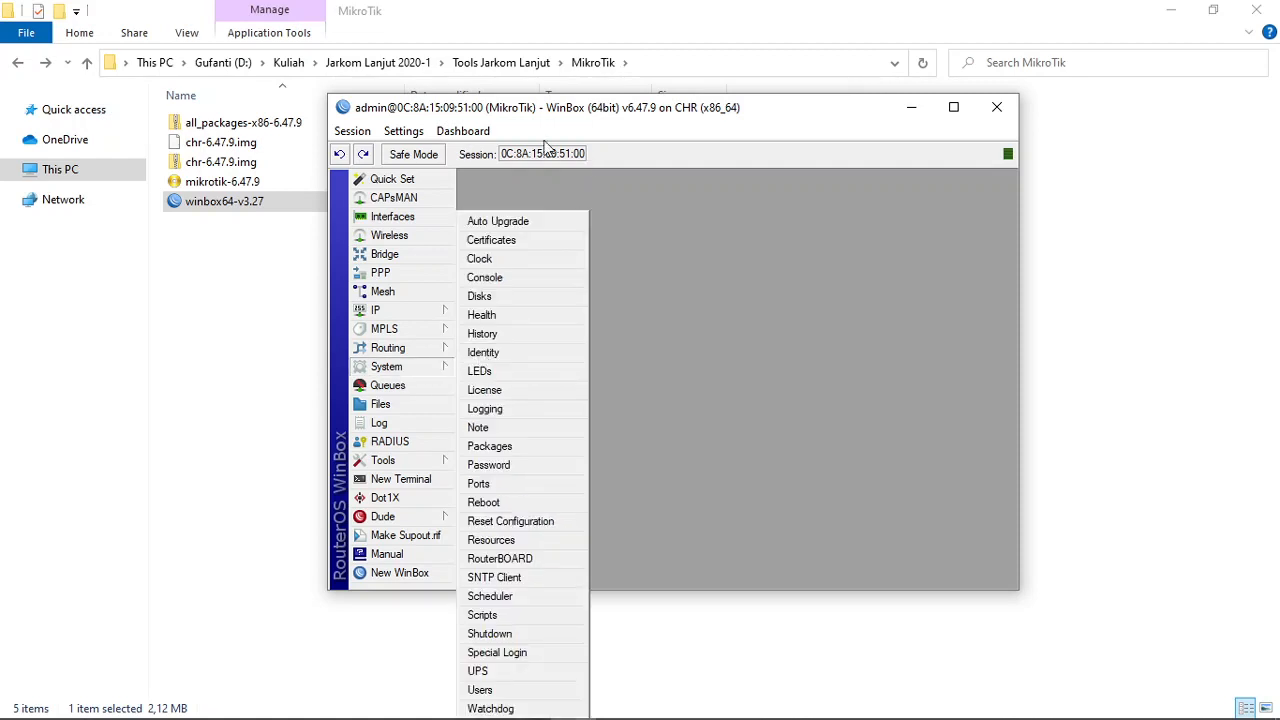
pyautogui.click(484, 353)
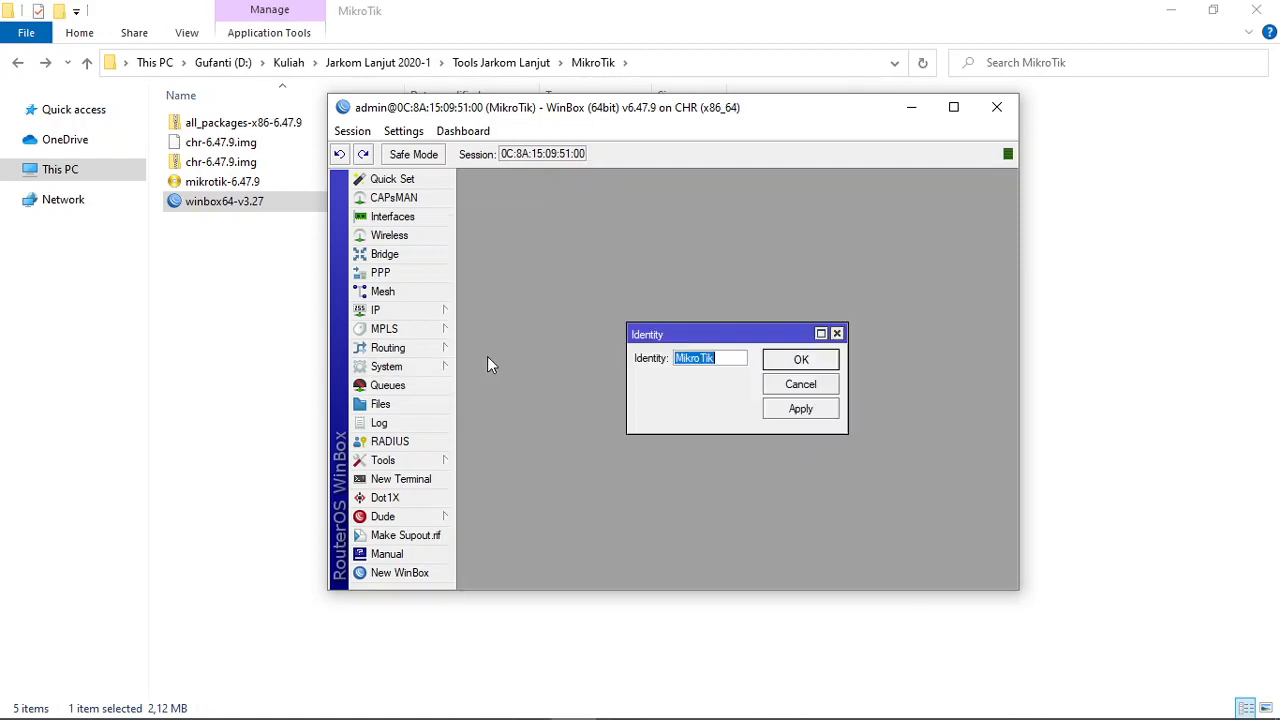
pyautogui.write('Gufron')
pyautogui.click(794, 410)
pyautogui.click(798, 362)
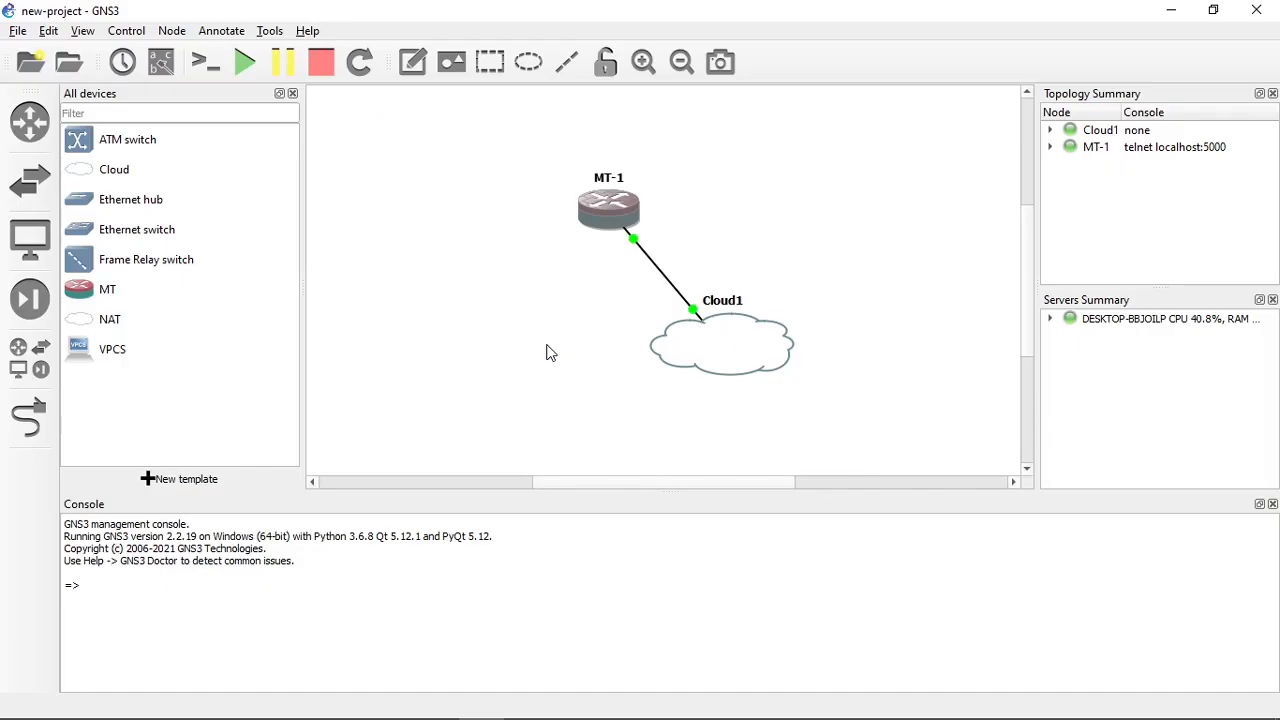
# - Switch to GNS3 and open MT-1's console to check the identity in its login prompt, then return to the topology
pyautogui.rightClick(607, 212)
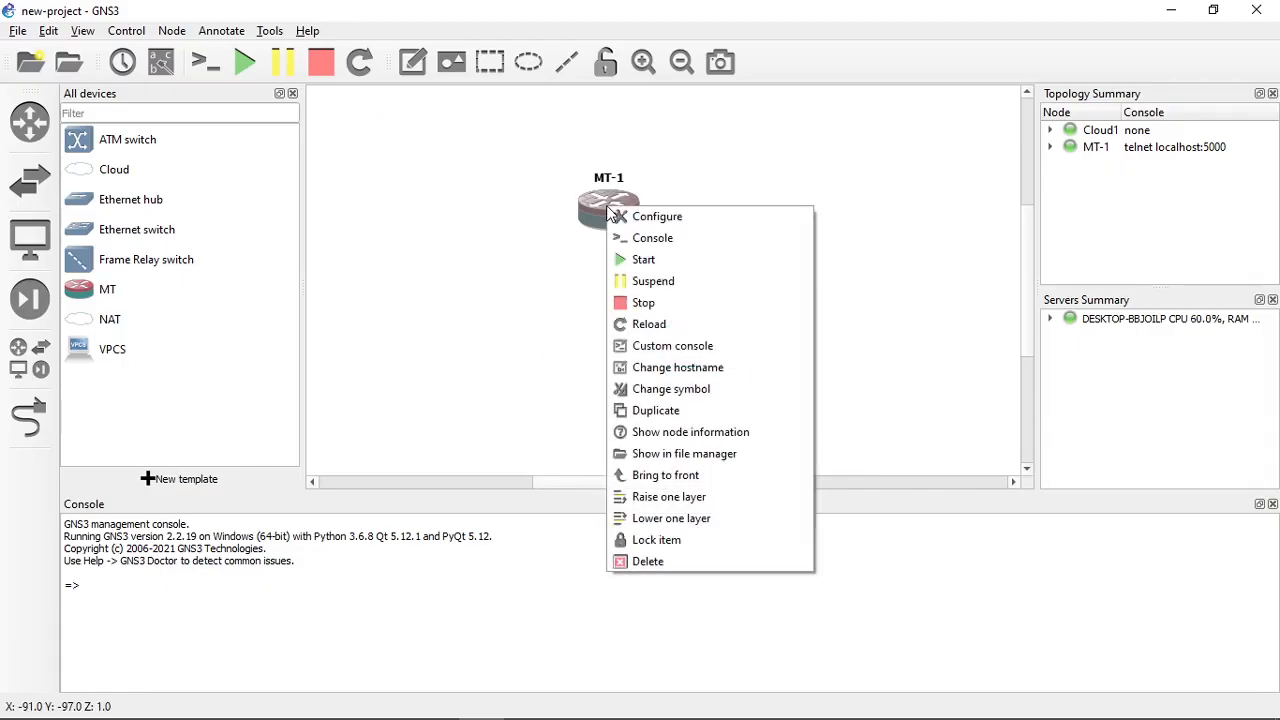
pyautogui.click(640, 238)
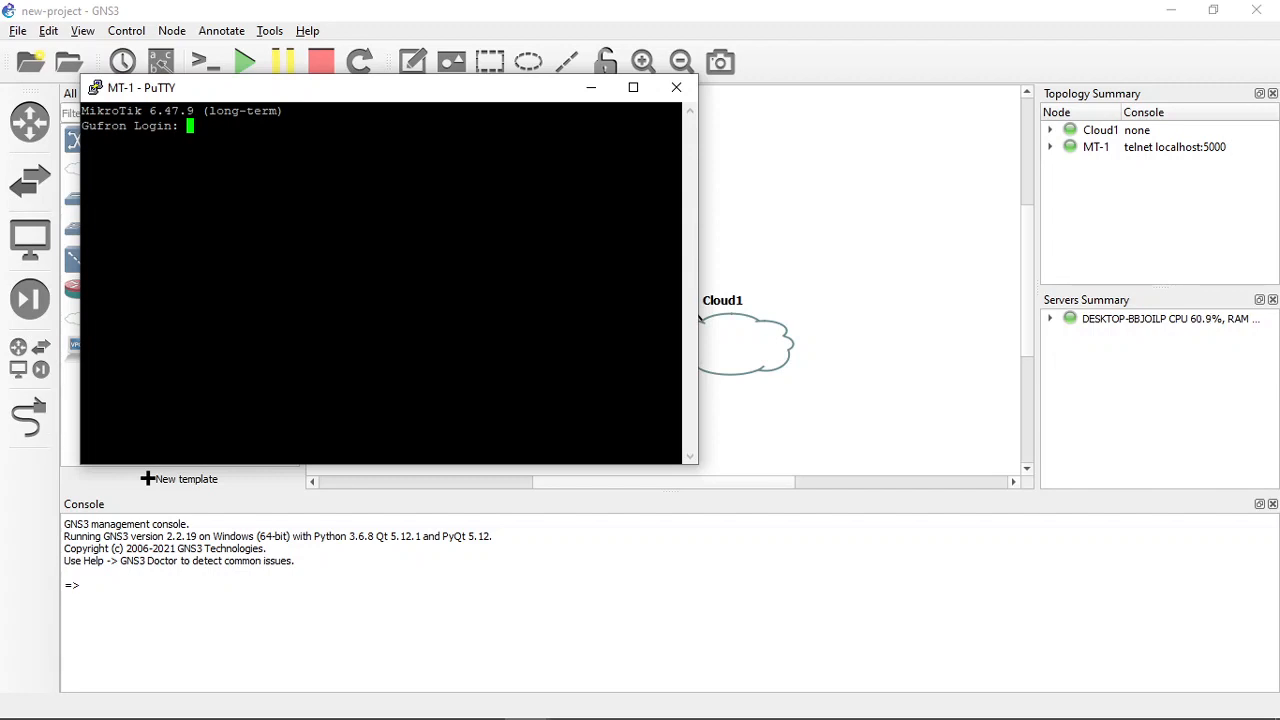
pyautogui.click(837, 251)
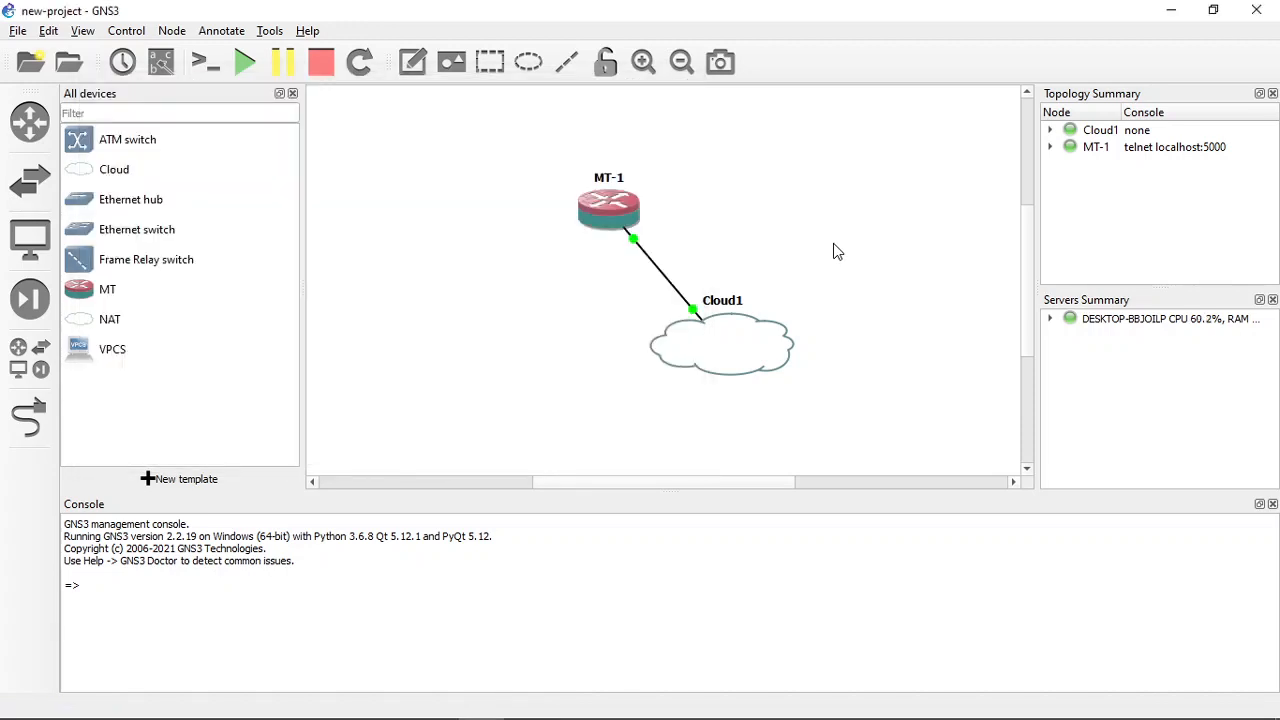
pyautogui.hotkey('alt', 'Tab')
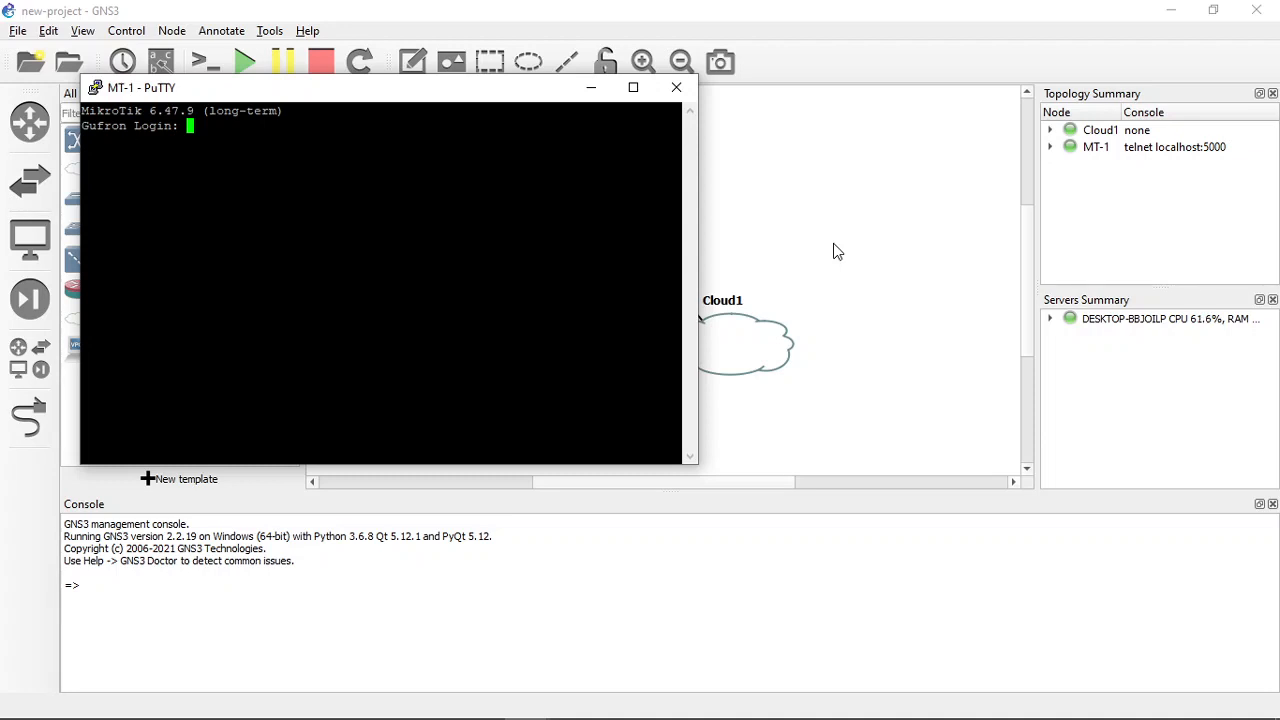
pyautogui.click(837, 251)
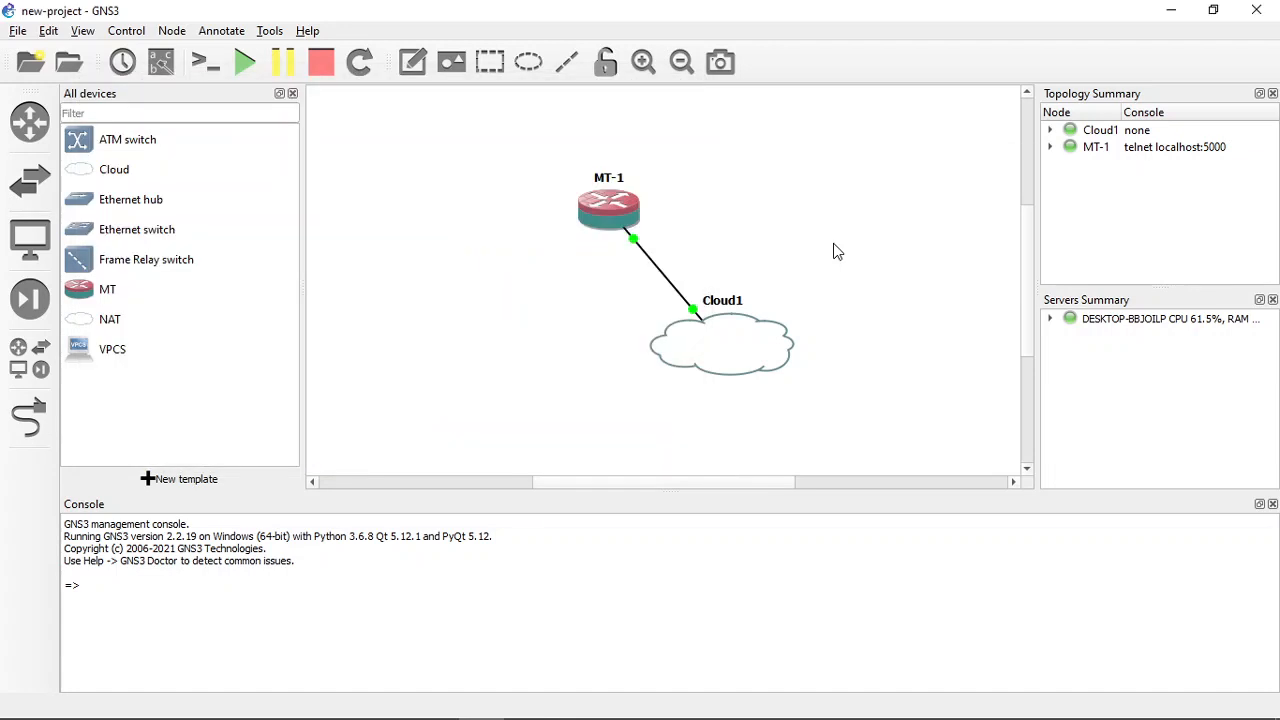